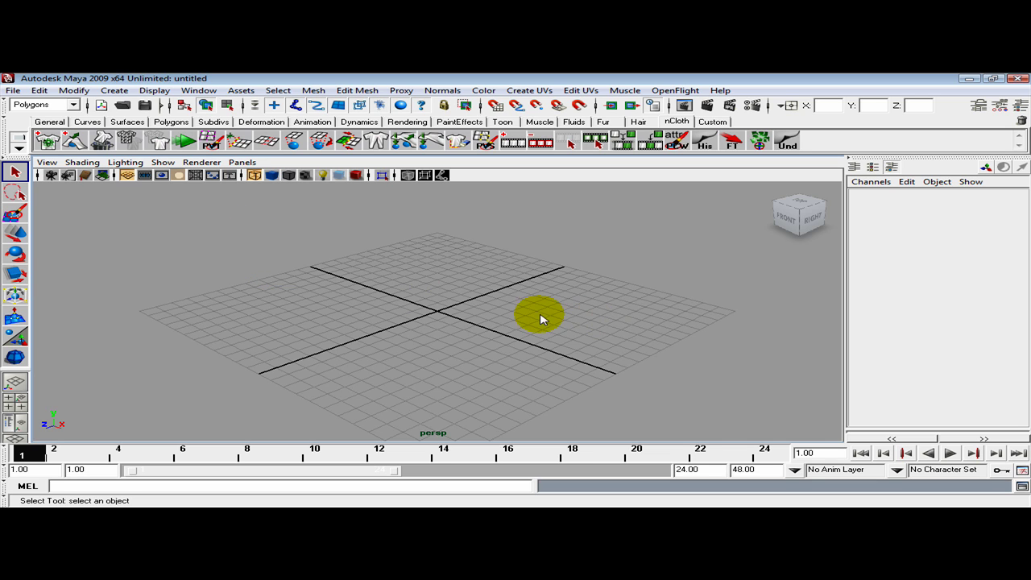
Create a large polygon plane on the ground that extends well beyond all sides of the grid
{"action": "left_click_drag", "start_coordinate": [434, 318], "coordinate": [489, 334], "text": "alt"}
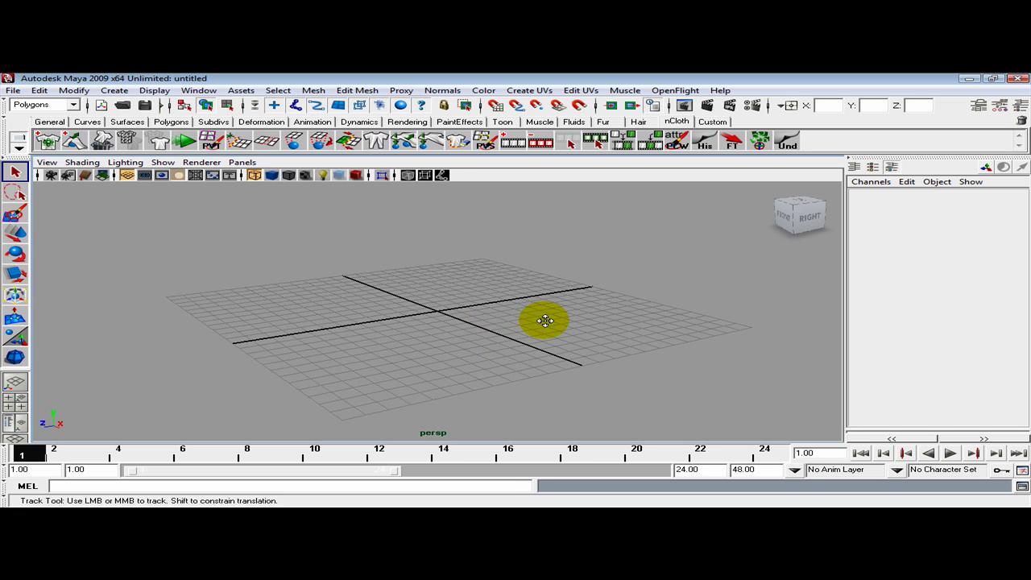
{"action": "middle_click_drag", "start_coordinate": [543, 320], "coordinate": [525, 340], "text": "alt"}
{"action": "mouse_move", "coordinate": [584, 361]}
{"action": "left_mouse_down", "text": "alt"}
{"action": "mouse_move", "coordinate": [563, 361]}
{"action": "mouse_move", "coordinate": [573, 361]}
{"action": "left_mouse_up", "text": "alt"}
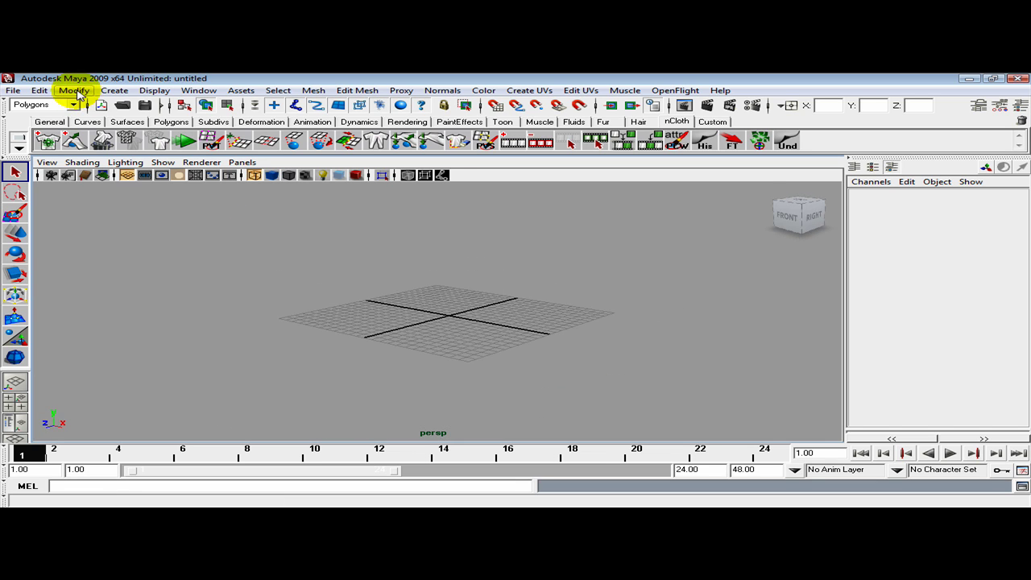
{"action": "left_click", "coordinate": [113, 90]}
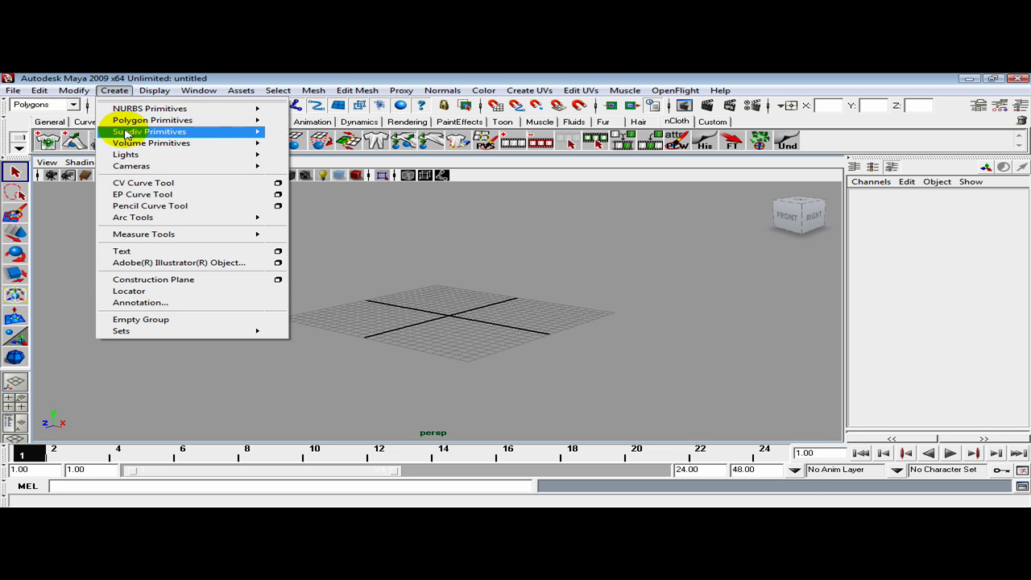
{"action": "mouse_move", "coordinate": [161, 120]}
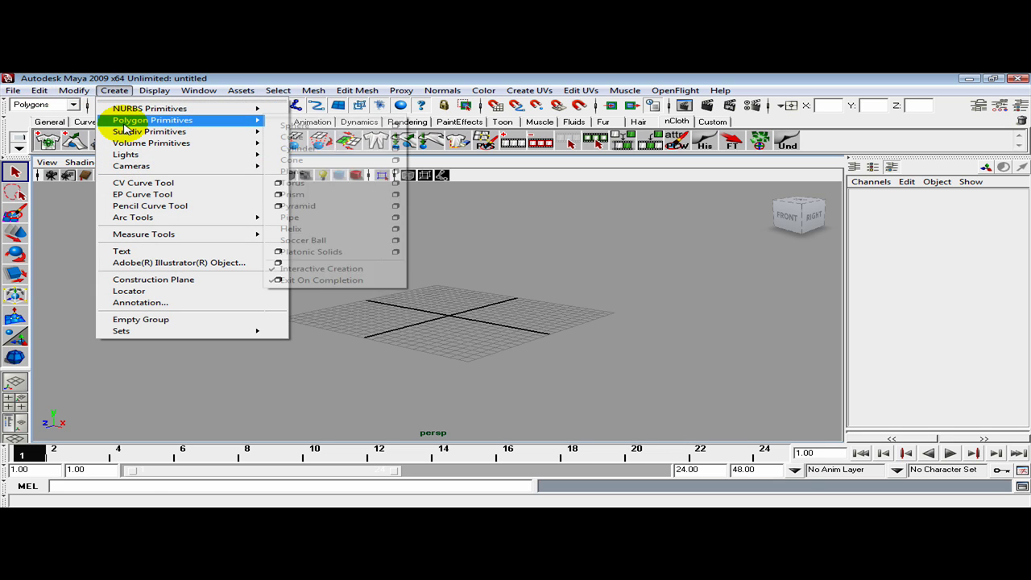
{"action": "left_click", "coordinate": [360, 170]}
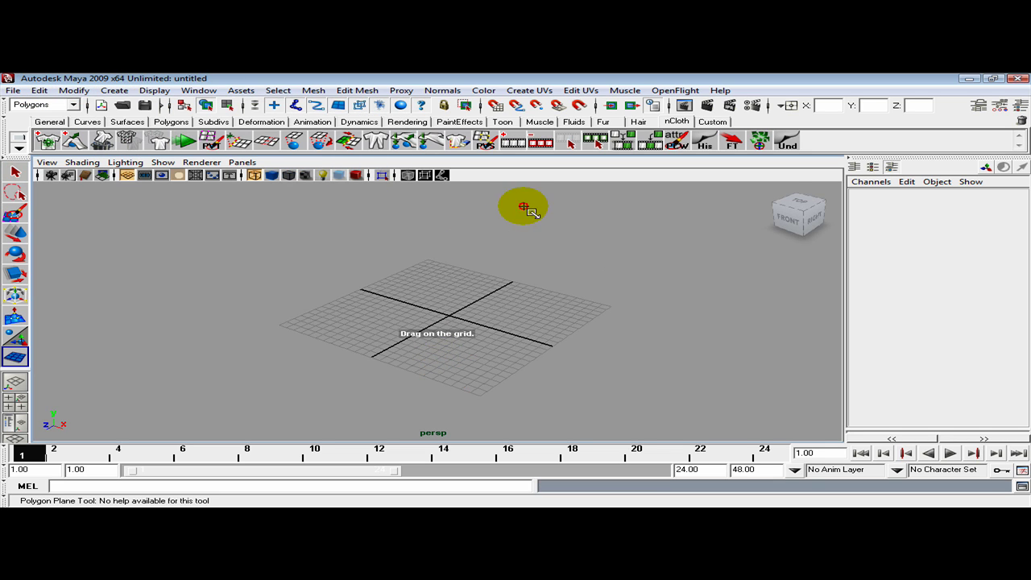
{"action": "left_click_drag", "start_coordinate": [524, 207], "coordinate": [242, 419]}
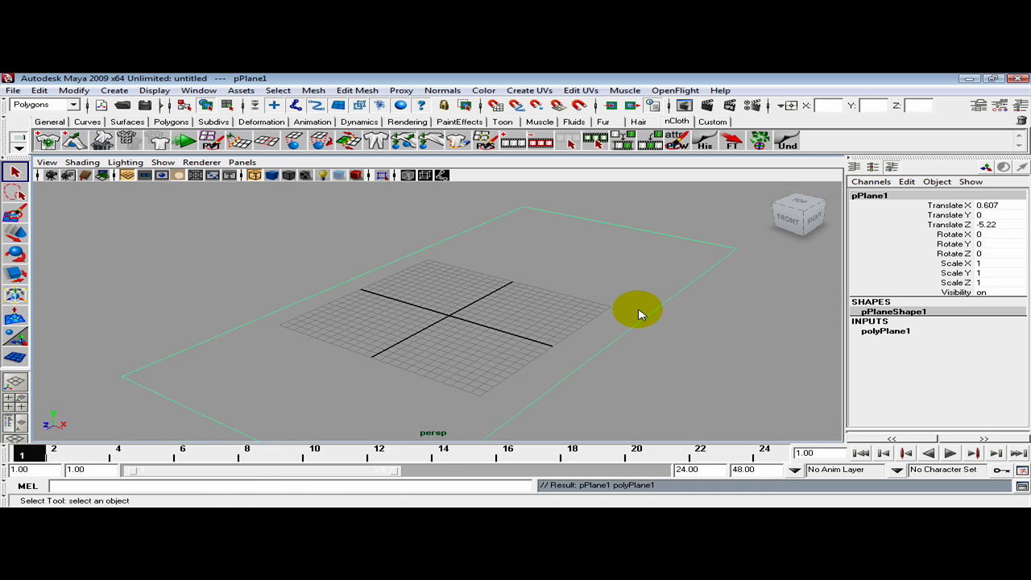
Create a small polygon sphere on the far part of the plane, at about X -1.279, Z -21.022
{"action": "left_click_drag", "start_coordinate": [636, 309], "coordinate": [568, 290], "text": "alt"}
{"action": "left_click", "coordinate": [114, 90]}
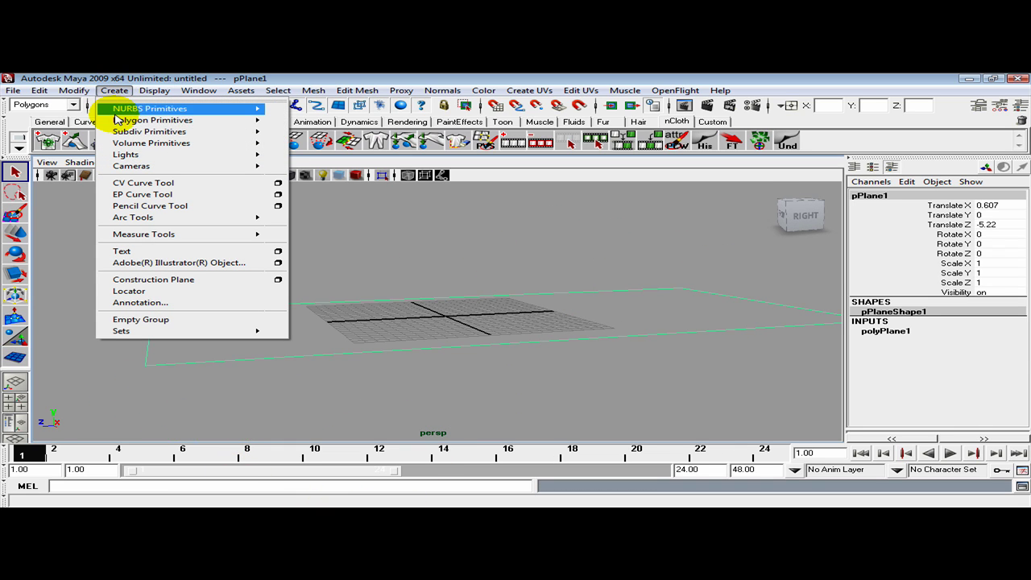
{"action": "mouse_move", "coordinate": [117, 123]}
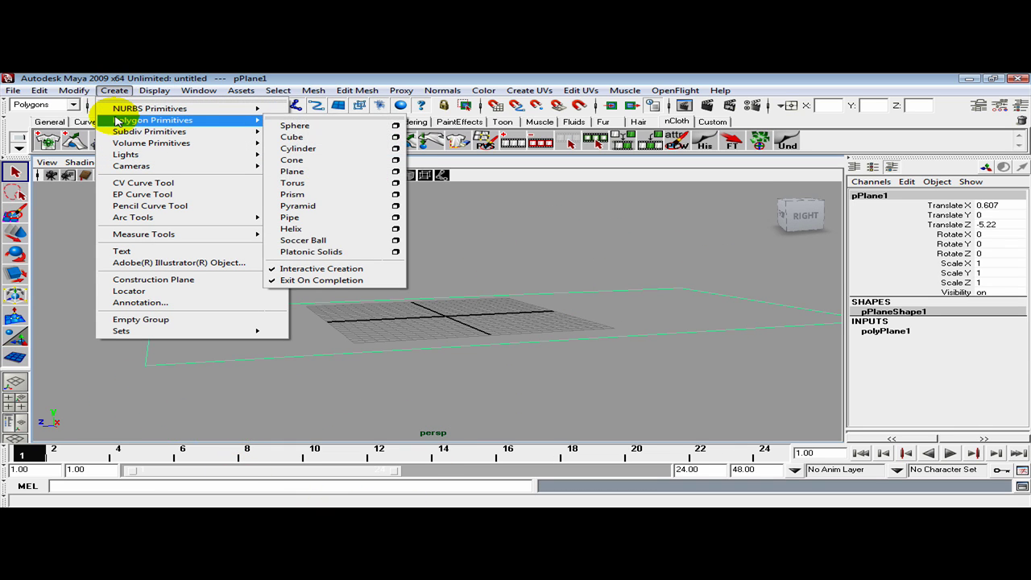
{"action": "left_click", "coordinate": [355, 129]}
{"action": "left_click_drag", "start_coordinate": [372, 250], "coordinate": [484, 330], "text": "alt"}
{"action": "left_click_drag", "start_coordinate": [571, 246], "coordinate": [556, 256]}
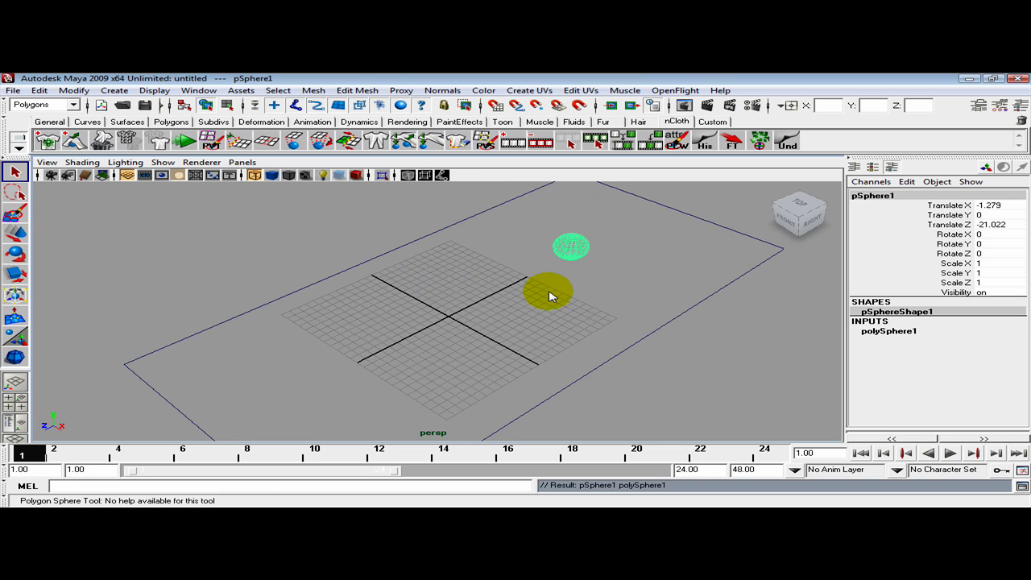
{"action": "key", "text": "q"}
Move the sphere up above the plane's far end, to about Y 14.785 and Z -27.077
{"action": "left_click_drag", "start_coordinate": [550, 296], "coordinate": [522, 279], "text": "alt"}
{"action": "key", "text": "w"}
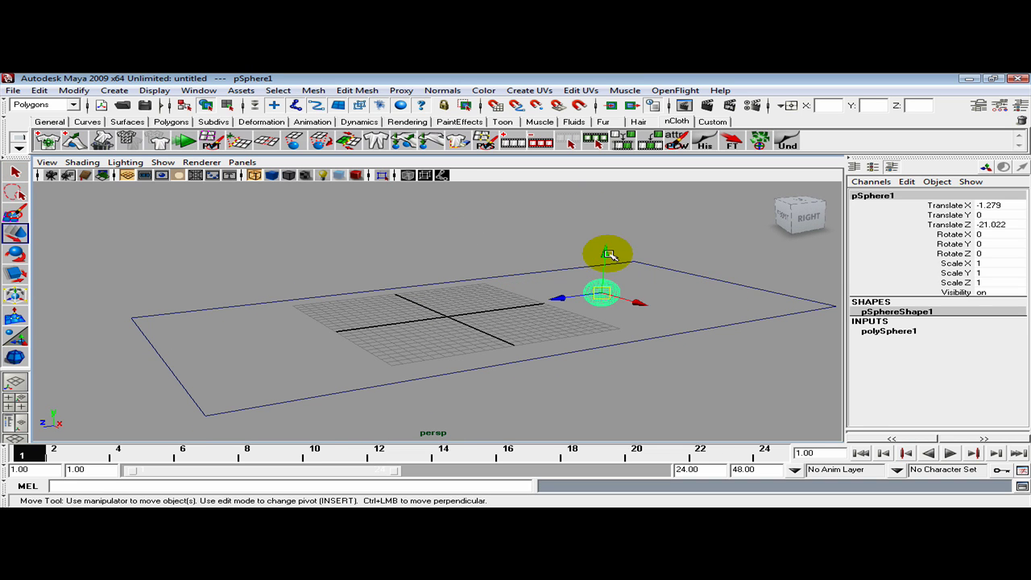
{"action": "left_click_drag", "start_coordinate": [605, 250], "coordinate": [613, 190]}
{"action": "middle_click_drag", "start_coordinate": [658, 256], "coordinate": [538, 300], "text": "alt"}
{"action": "left_click_drag", "start_coordinate": [458, 287], "coordinate": [509, 289]}
{"action": "left_click_drag", "start_coordinate": [549, 244], "coordinate": [567, 215]}
{"action": "left_click_drag", "start_coordinate": [646, 295], "coordinate": [617, 298], "text": "alt"}
{"action": "right_click_drag", "start_coordinate": [617, 297], "coordinate": [552, 320], "text": "alt"}
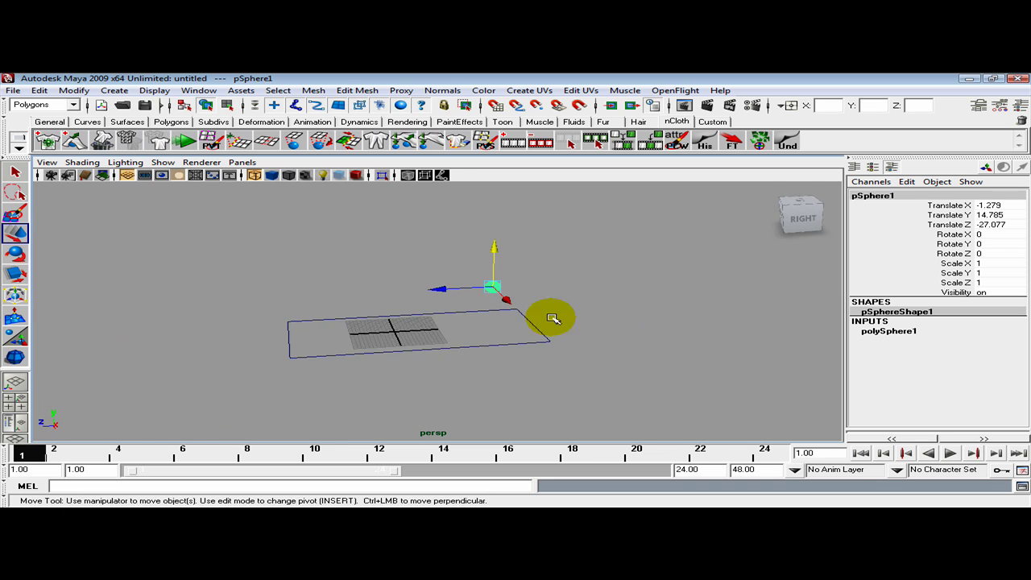
Hide the grid in the perspective view so only the plane and sphere are displayed
{"action": "left_click_drag", "start_coordinate": [440, 327], "coordinate": [218, 253], "text": "alt"}
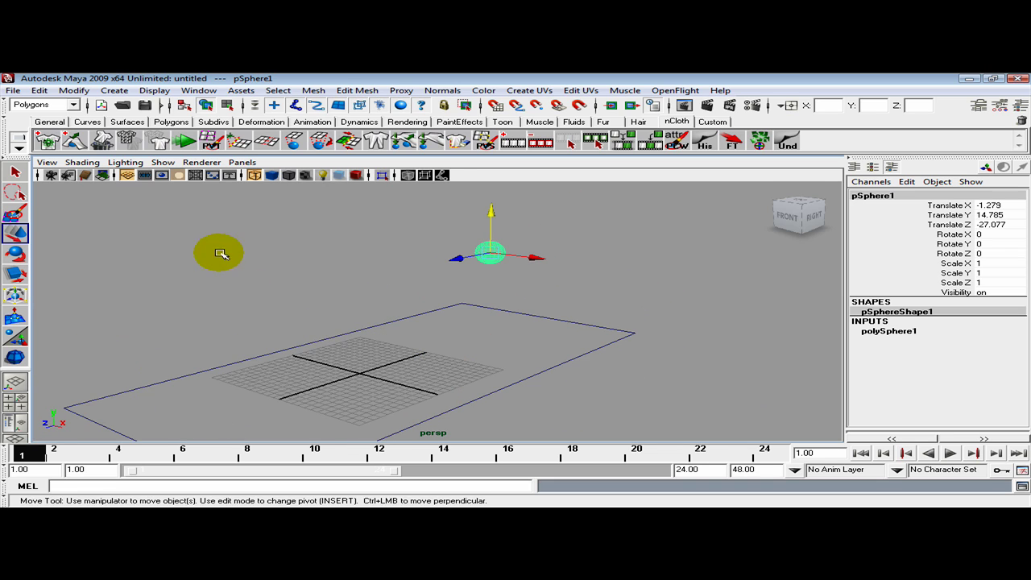
{"action": "left_click", "coordinate": [127, 176]}
{"action": "left_click_drag", "start_coordinate": [276, 299], "coordinate": [547, 324], "text": "alt"}
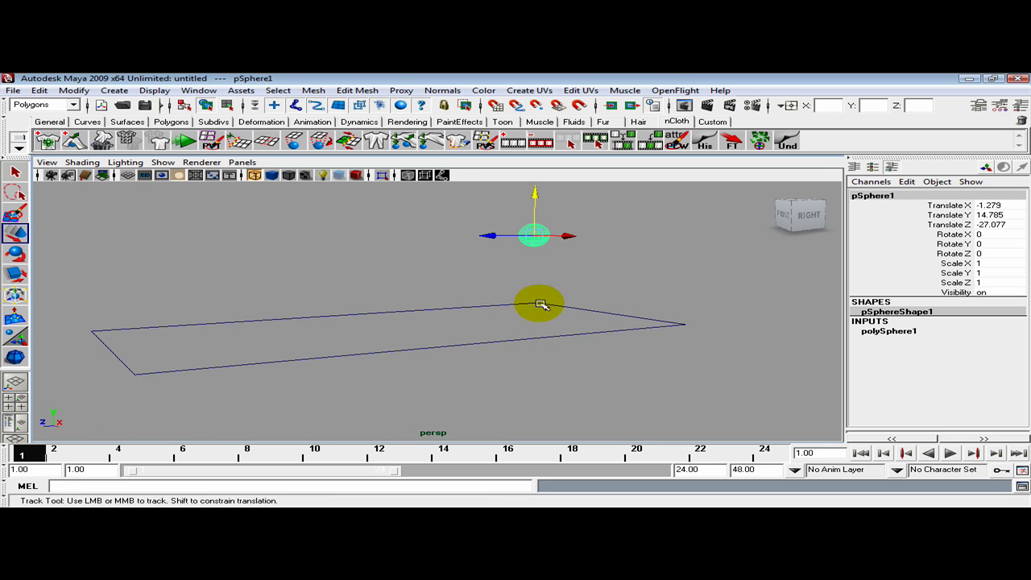
{"action": "middle_click_drag", "start_coordinate": [539, 301], "coordinate": [608, 359], "text": "alt"}
{"action": "left_click_drag", "start_coordinate": [609, 358], "coordinate": [585, 359], "text": "alt"}
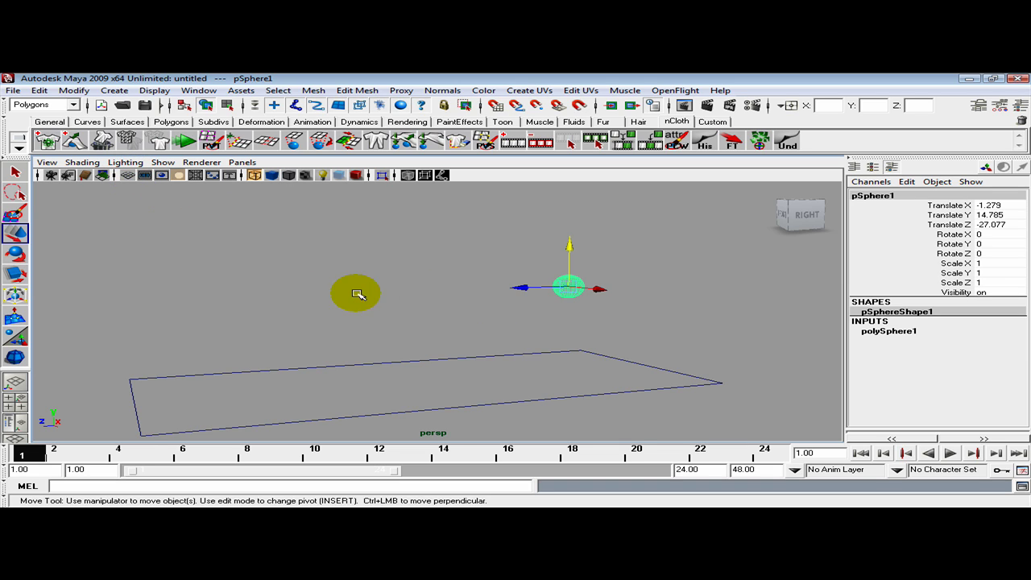
{"action": "left_click_drag", "start_coordinate": [352, 295], "coordinate": [329, 288], "text": "alt"}
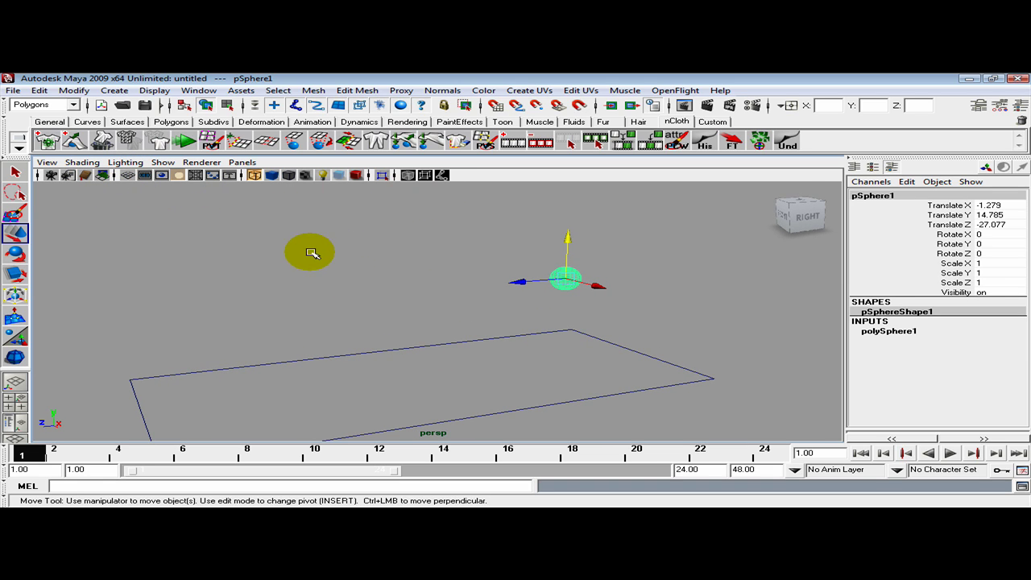
{"action": "middle_click_drag", "start_coordinate": [363, 292], "coordinate": [390, 282], "text": "alt"}
{"action": "right_click_drag", "start_coordinate": [511, 364], "coordinate": [624, 344], "text": "alt"}
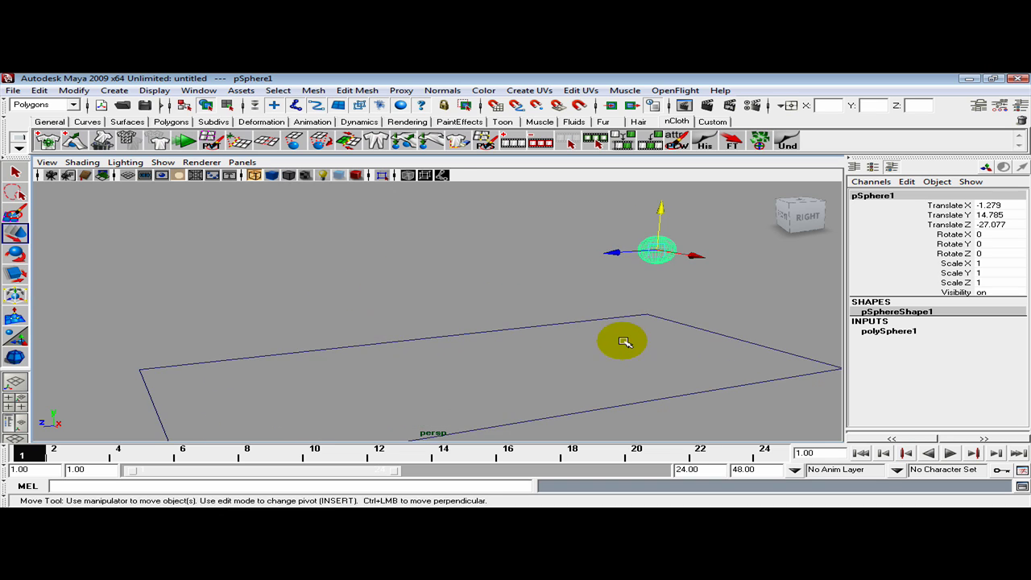
{"action": "middle_click_drag", "start_coordinate": [623, 343], "coordinate": [559, 326], "text": "alt"}
{"action": "left_click_drag", "start_coordinate": [677, 361], "coordinate": [642, 347], "text": "alt"}
Delete the sphere's construction history and freeze its transformations
{"action": "left_click", "coordinate": [741, 294]}
{"action": "left_click_drag", "start_coordinate": [649, 218], "coordinate": [514, 273]}
{"action": "left_click", "coordinate": [39, 91]}
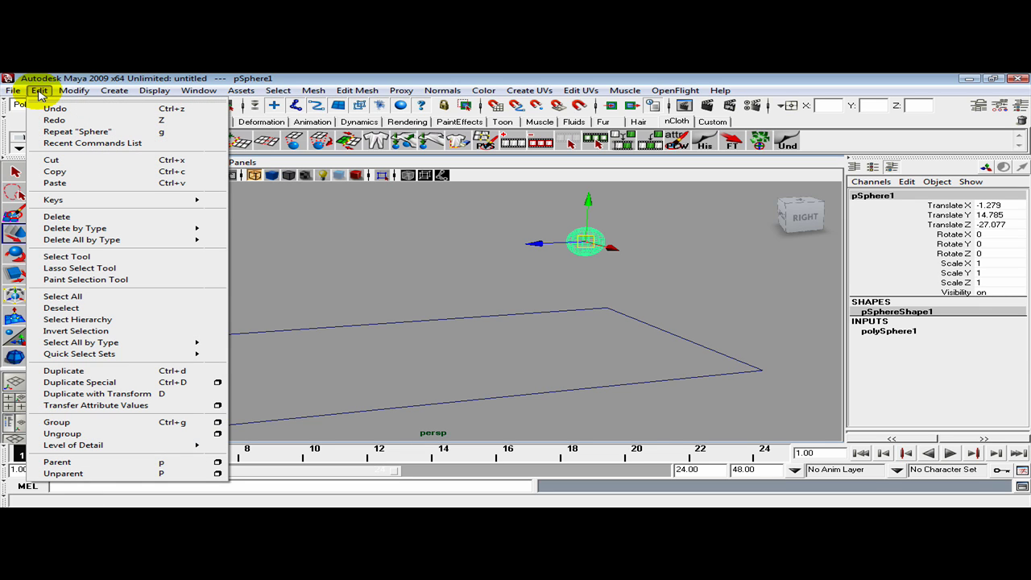
{"action": "mouse_move", "coordinate": [87, 230]}
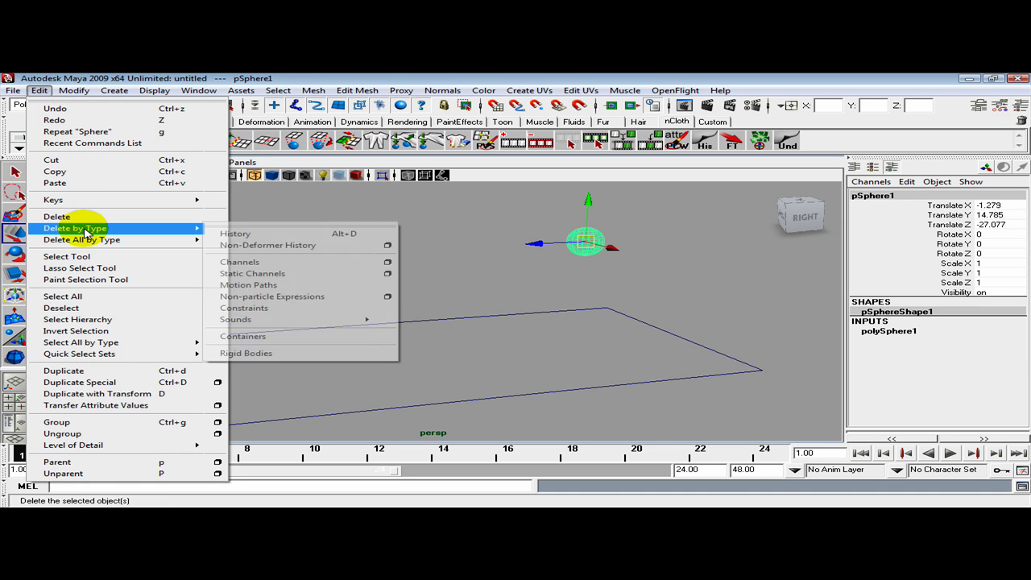
{"action": "left_click", "coordinate": [290, 233]}
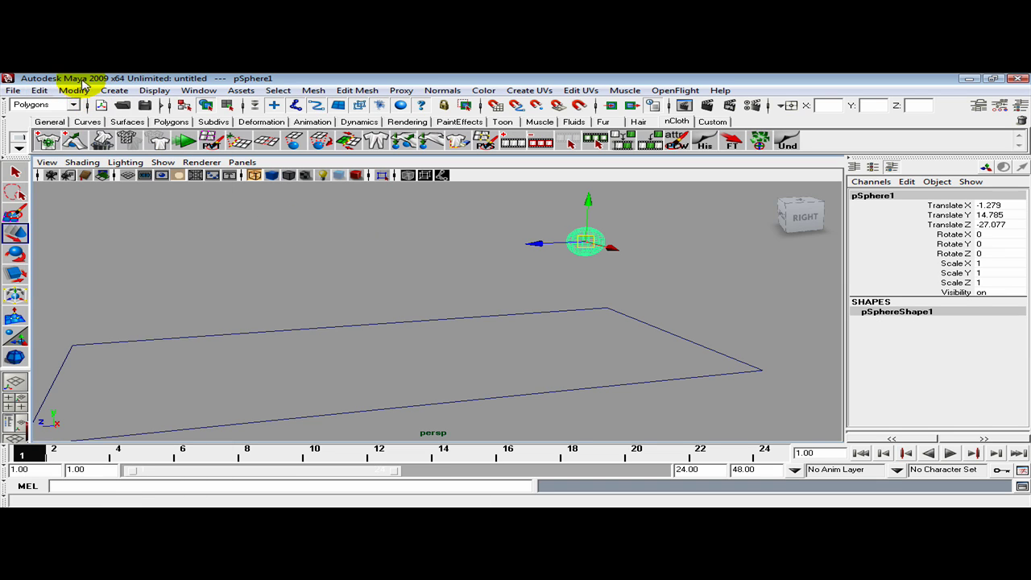
{"action": "left_click", "coordinate": [74, 91]}
{"action": "left_click", "coordinate": [89, 131]}
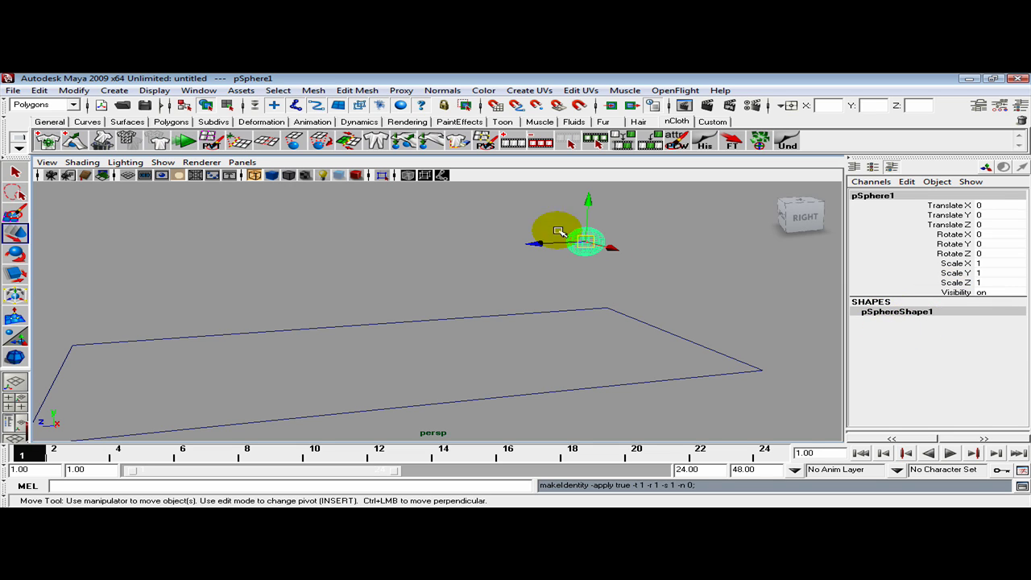
Open the Create Shatter options from the Dynamics menu set and reset them to their default settings
{"action": "left_click_drag", "start_coordinate": [749, 282], "coordinate": [721, 330], "text": "alt"}
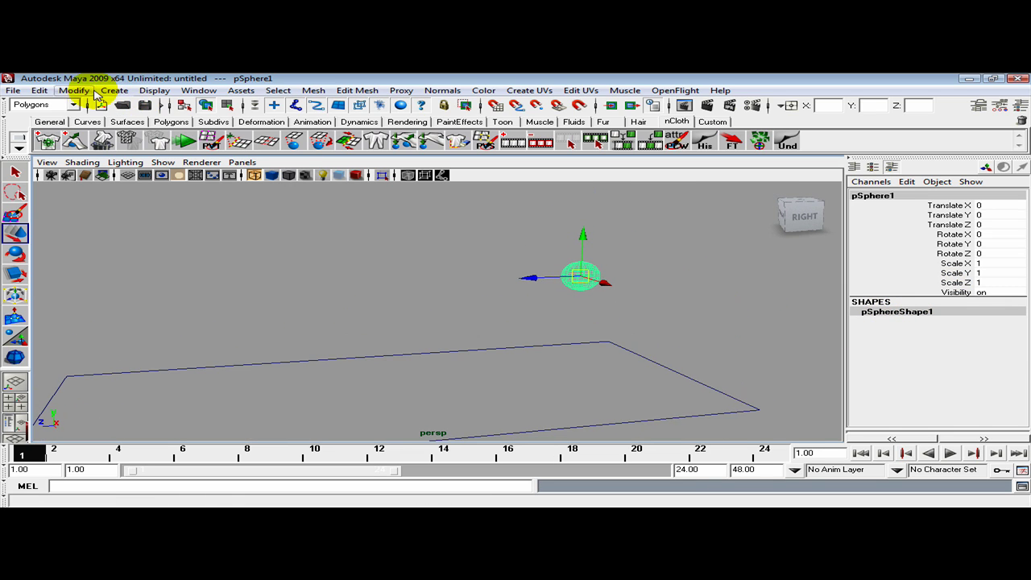
{"action": "left_click", "coordinate": [73, 106]}
{"action": "left_click", "coordinate": [32, 147]}
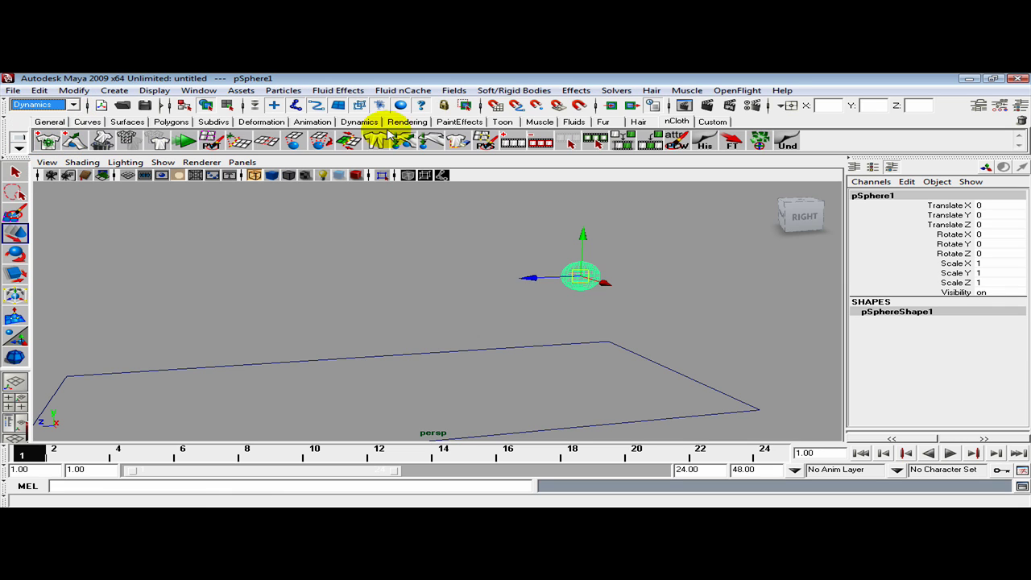
{"action": "left_click", "coordinate": [576, 91]}
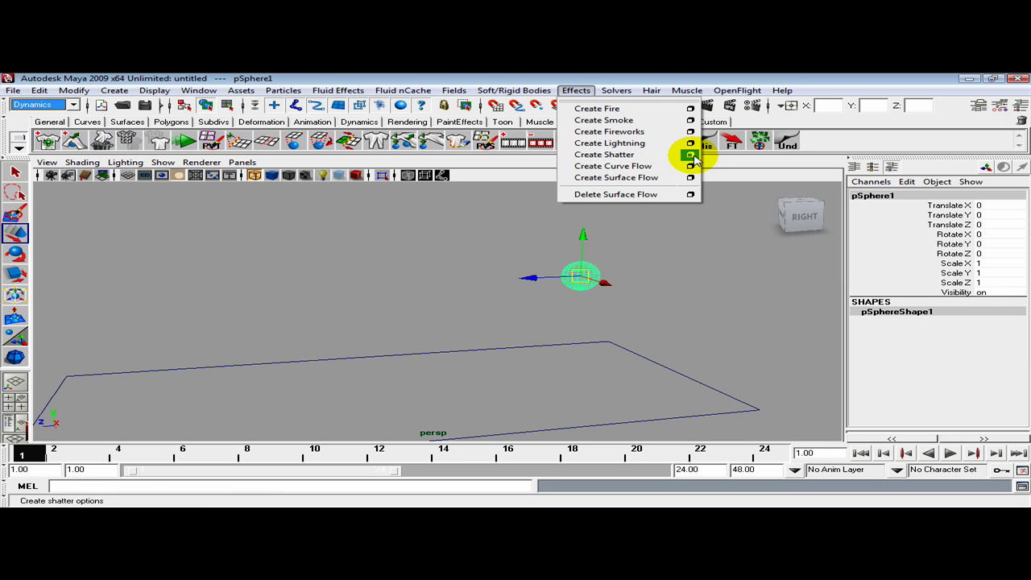
{"action": "left_click", "coordinate": [692, 157]}
{"action": "left_click_drag", "start_coordinate": [729, 133], "coordinate": [383, 151]}
{"action": "left_click", "coordinate": [232, 159]}
{"action": "left_click", "coordinate": [267, 184]}
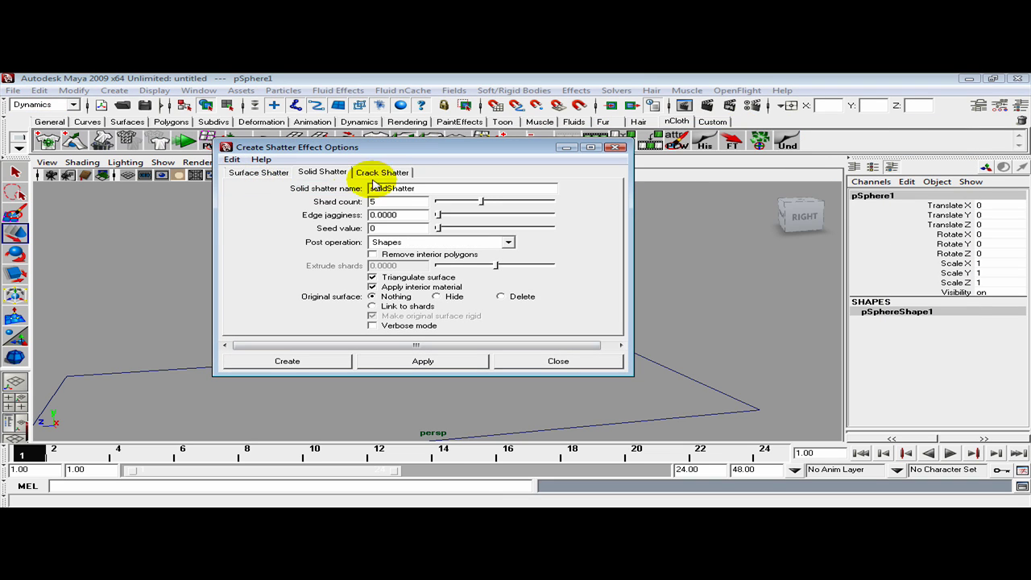
Compare the available options for surface, solid and crack shatter
{"action": "left_click", "coordinate": [393, 174]}
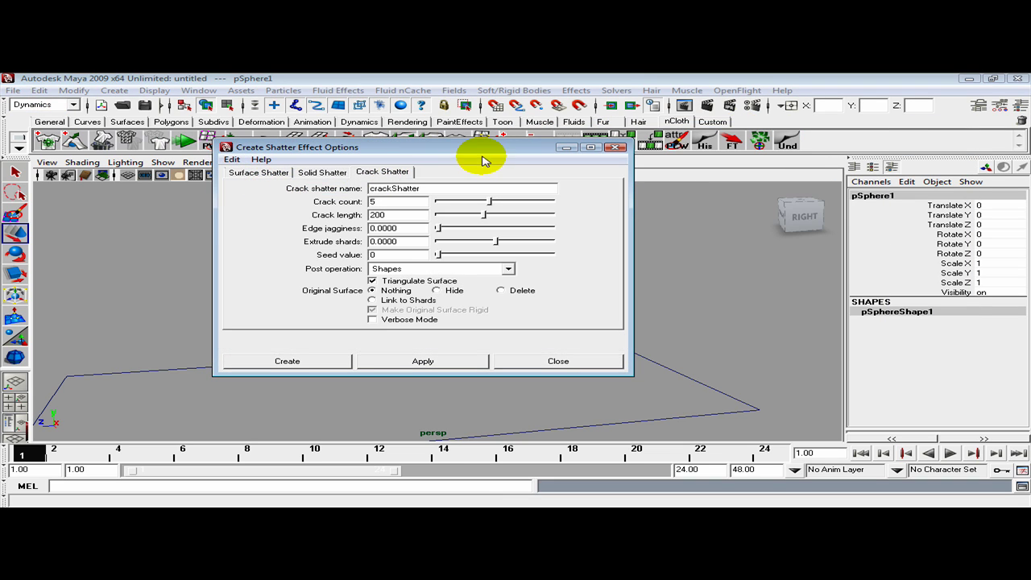
{"action": "left_click", "coordinate": [321, 172]}
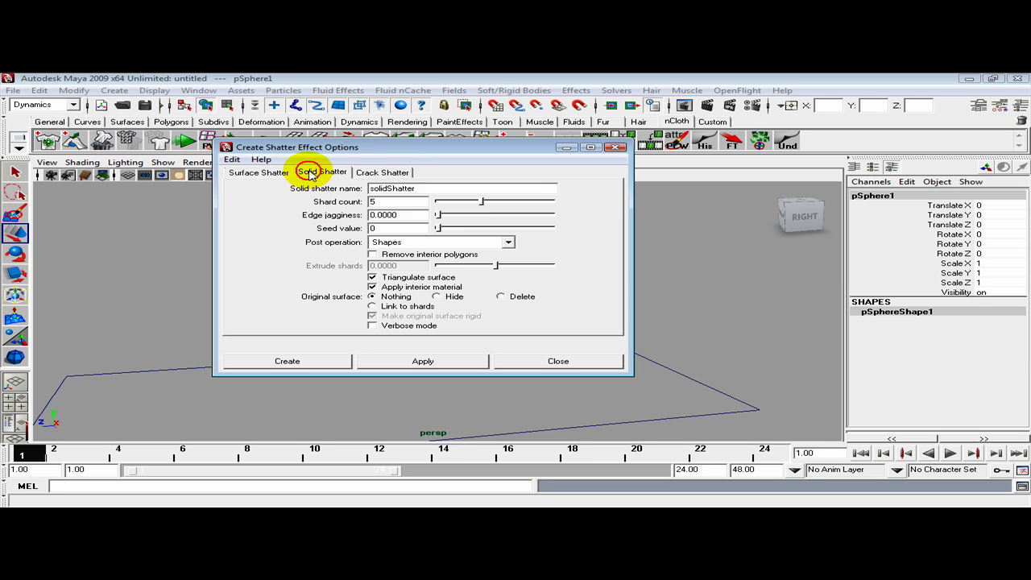
{"action": "left_click", "coordinate": [261, 172]}
{"action": "left_click", "coordinate": [361, 174]}
{"action": "left_click", "coordinate": [322, 173]}
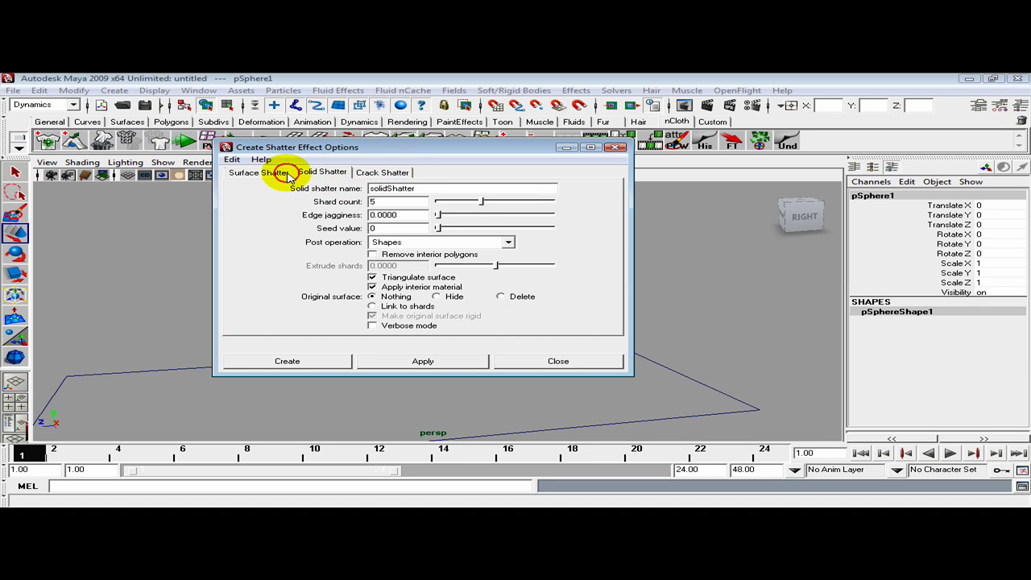
{"action": "left_click", "coordinate": [256, 172]}
{"action": "left_click", "coordinate": [318, 173]}
{"action": "left_click", "coordinate": [379, 172]}
{"action": "left_click_drag", "start_coordinate": [410, 143], "coordinate": [291, 112]}
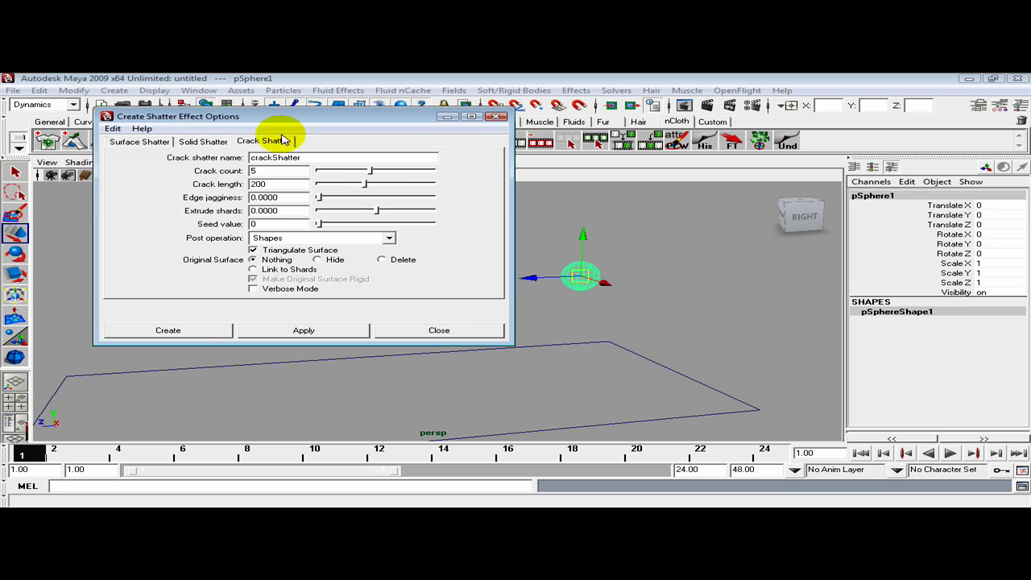
Create a solid shatter on the sphere with 20 shards, rigid bodies with collisions off, and a rigid original surface linked to the shards
{"action": "left_click", "coordinate": [199, 143]}
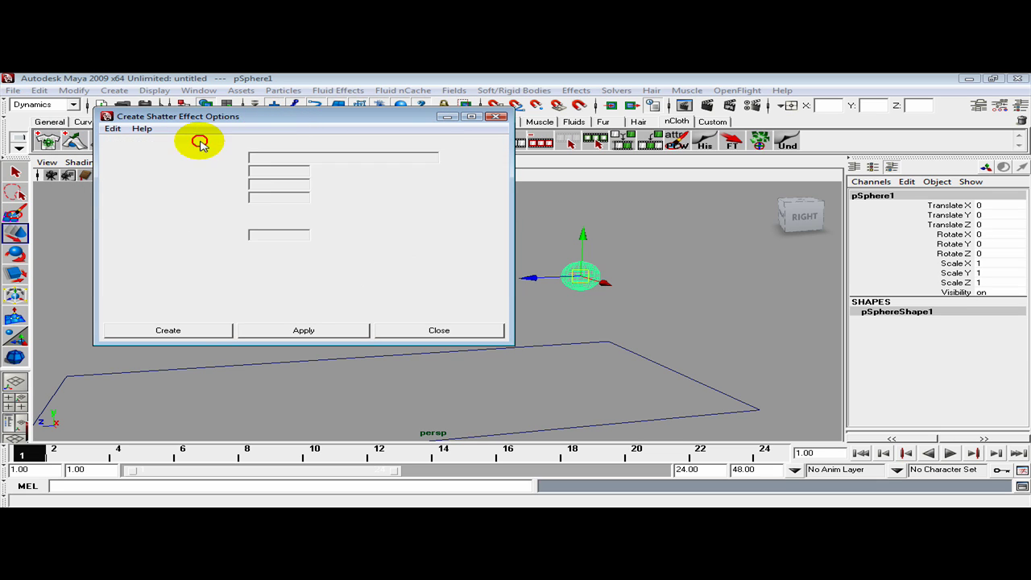
{"action": "double_click", "coordinate": [255, 171]}
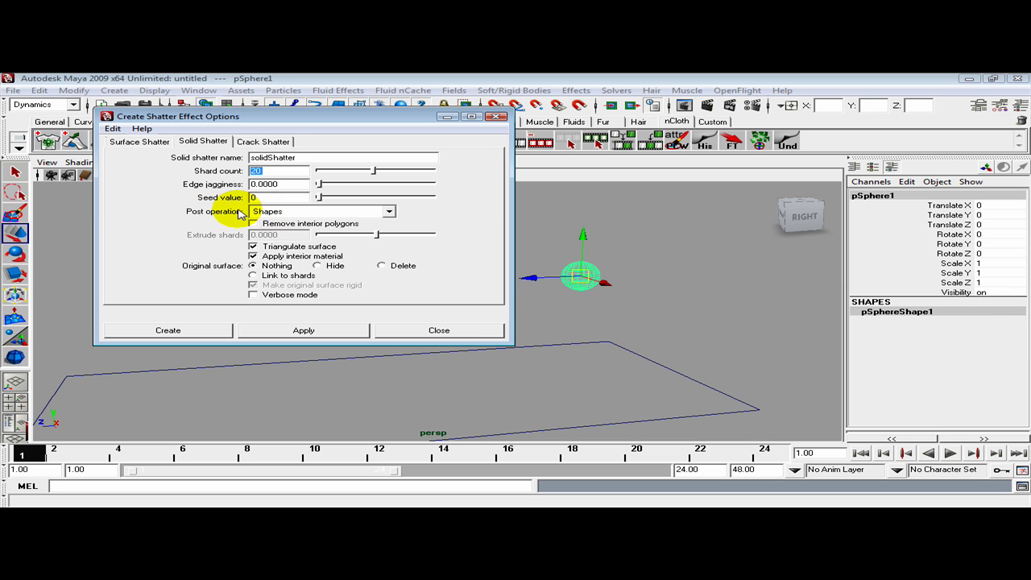
{"action": "left_click", "coordinate": [389, 211]}
{"action": "left_click", "coordinate": [385, 232]}
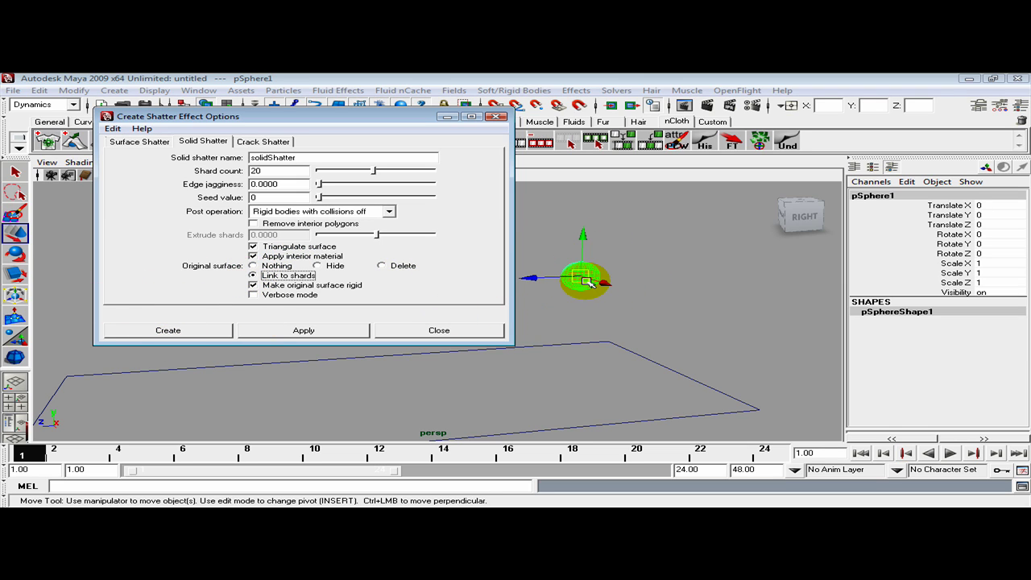
{"action": "left_click", "coordinate": [170, 331]}
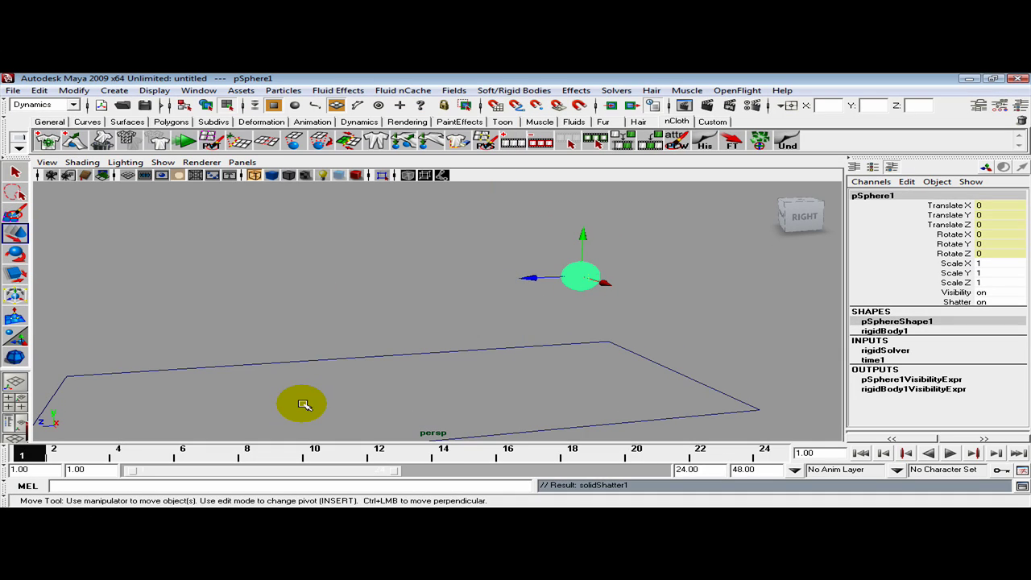
Open the Outliner and reposition its window beside the sphere
{"action": "left_click", "coordinate": [184, 91]}
{"action": "left_click", "coordinate": [189, 183]}
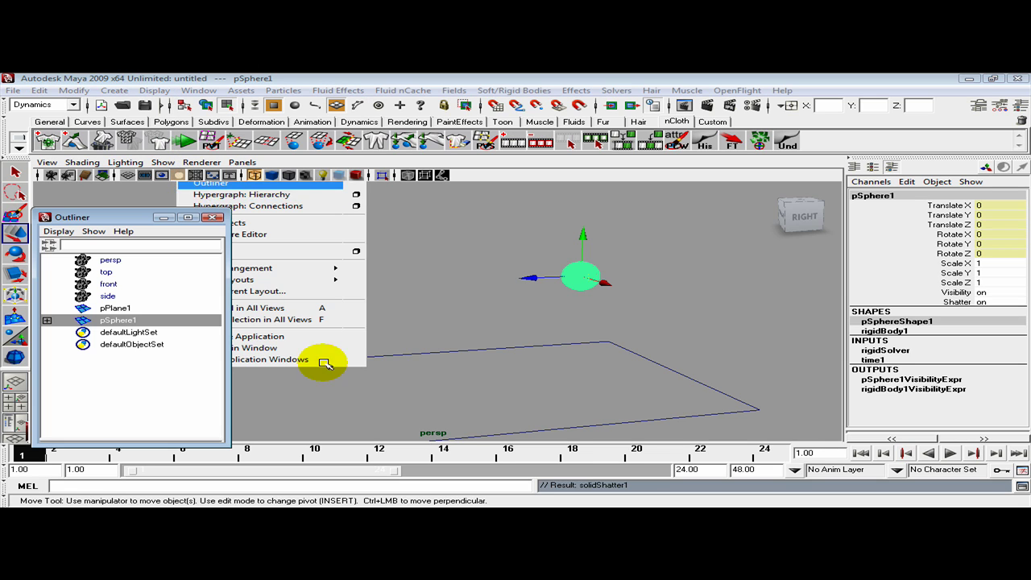
{"action": "left_click_drag", "start_coordinate": [126, 214], "coordinate": [253, 189]}
Examine the shattered sphere's wireframe up close in the perspective view
{"action": "right_click_drag", "start_coordinate": [493, 324], "coordinate": [548, 325], "text": "alt"}
{"action": "middle_click_drag", "start_coordinate": [657, 327], "coordinate": [532, 375], "text": "alt"}
{"action": "right_click_drag", "start_coordinate": [532, 376], "coordinate": [628, 366], "text": "alt"}
{"action": "middle_click_drag", "start_coordinate": [628, 366], "coordinate": [314, 417], "text": "alt"}
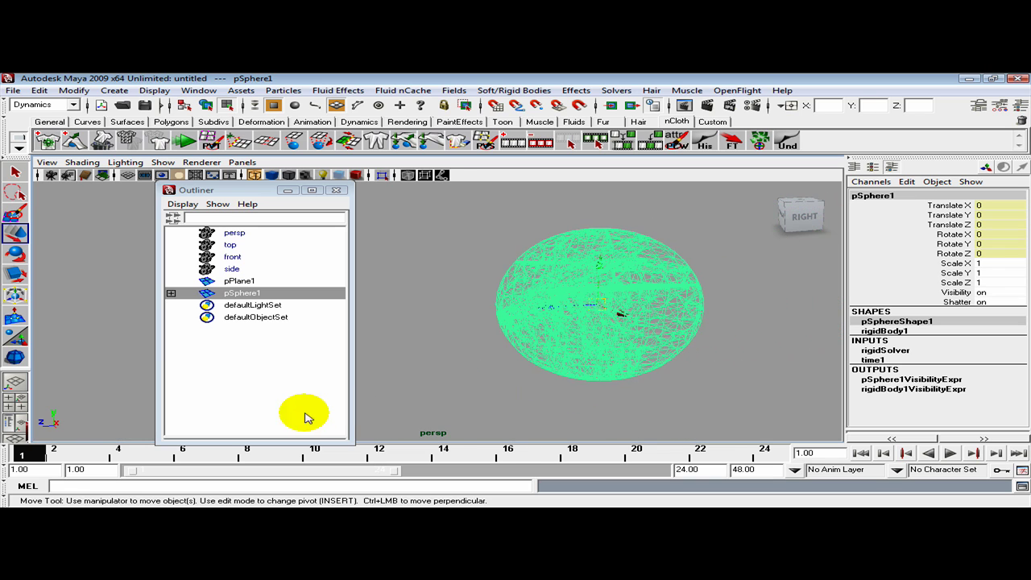
{"action": "middle_click_drag", "start_coordinate": [718, 380], "coordinate": [619, 399], "text": "alt"}
{"action": "right_click_drag", "start_coordinate": [619, 399], "coordinate": [626, 396], "text": "alt"}
{"action": "middle_click_drag", "start_coordinate": [626, 396], "coordinate": [628, 343], "text": "alt"}
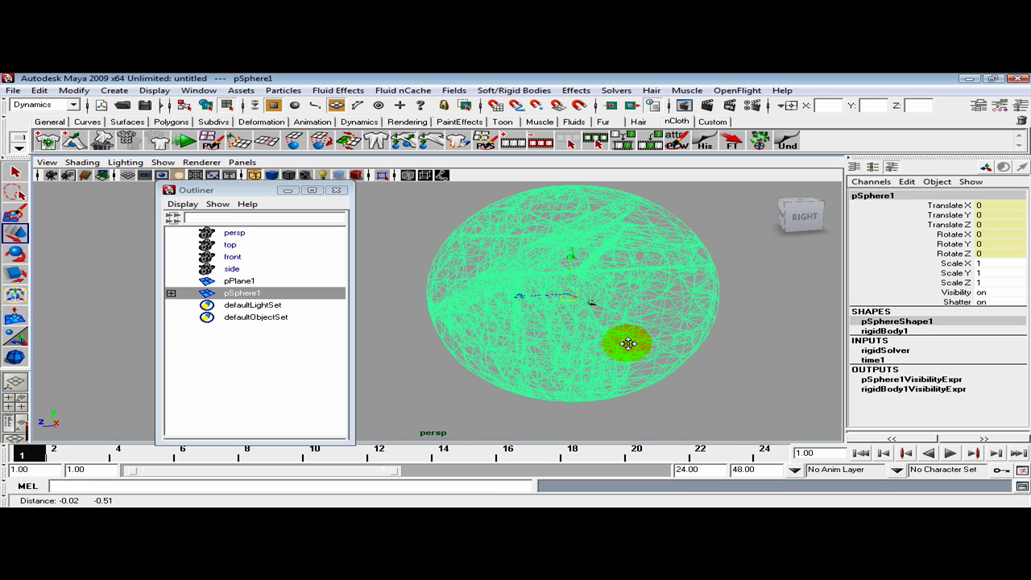
Expand the sphere and its solidShatter1 group in the Outliner to list the individual shards
{"action": "left_click", "coordinate": [171, 294]}
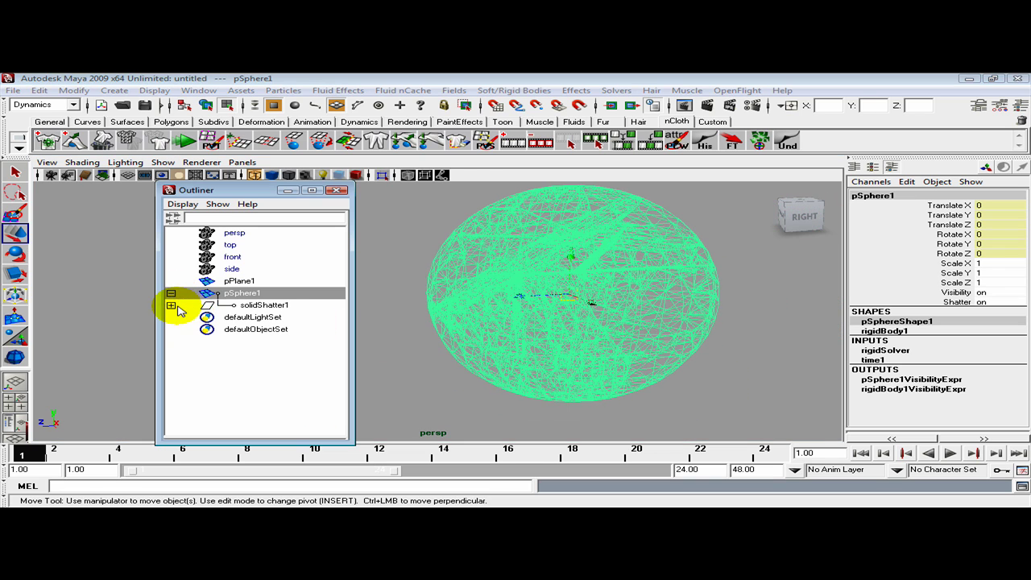
{"action": "left_click", "coordinate": [259, 304]}
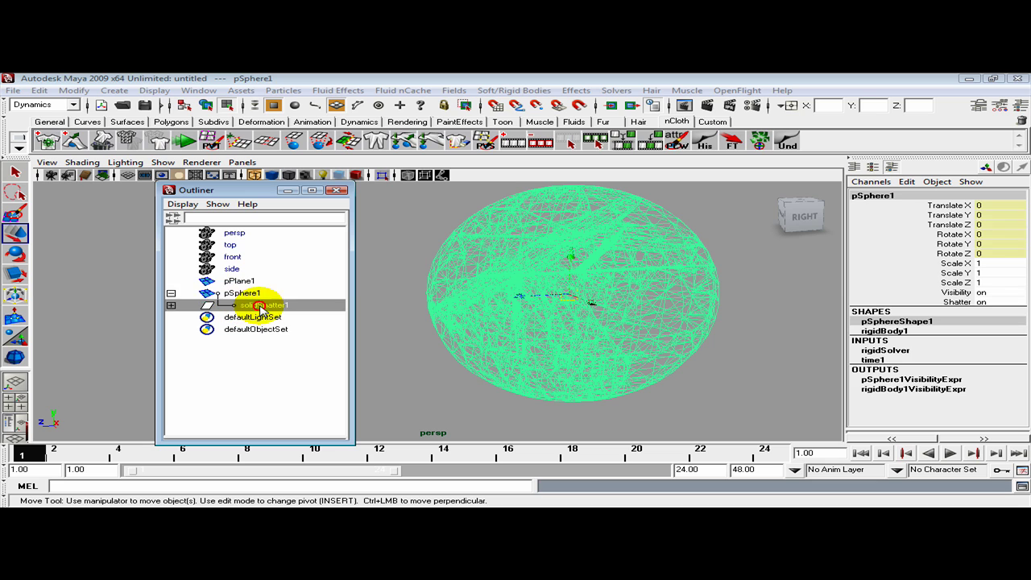
{"action": "left_click", "coordinate": [171, 305]}
{"action": "scroll", "coordinate": [242, 322], "scroll_direction": "down", "scroll_amount": 3}
Select various shards one at a time in the Outliner to examine their shapes within the sphere
{"action": "left_click", "coordinate": [266, 329]}
{"action": "left_click", "coordinate": [266, 355]}
{"action": "left_click", "coordinate": [267, 379]}
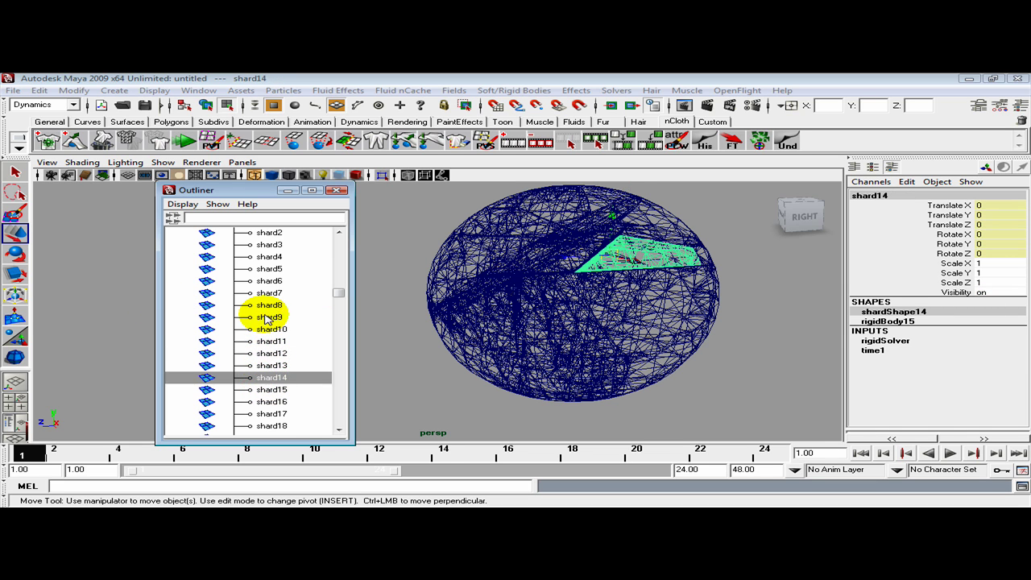
{"action": "left_click", "coordinate": [265, 317]}
{"action": "left_click", "coordinate": [261, 253]}
{"action": "left_click", "coordinate": [267, 293]}
{"action": "left_click", "coordinate": [269, 269]}
{"action": "left_click", "coordinate": [266, 245]}
{"action": "scroll", "coordinate": [267, 329], "scroll_direction": "down", "scroll_amount": 2}
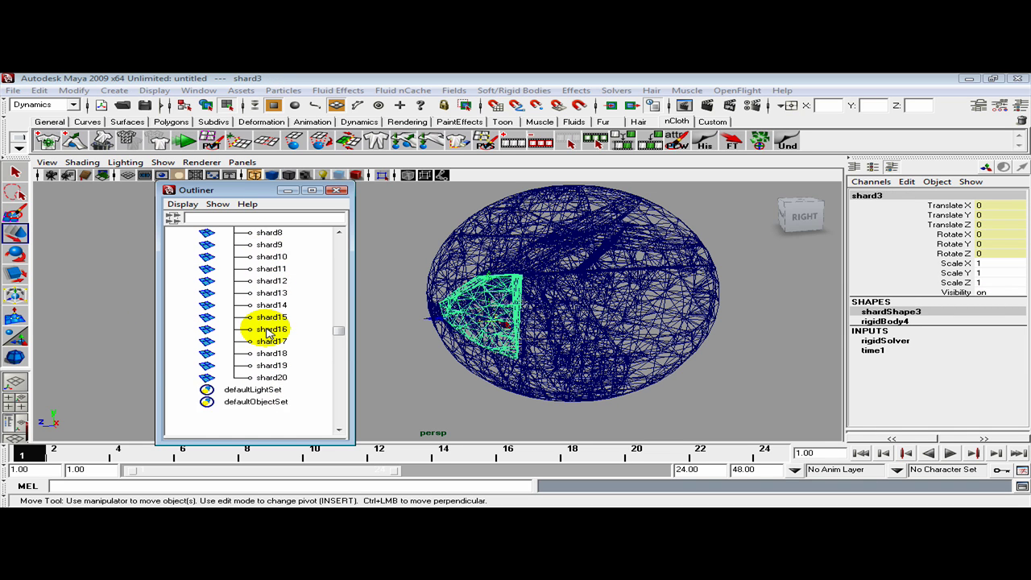
{"action": "scroll", "coordinate": [268, 332], "scroll_direction": "down", "scroll_amount": 1}
{"action": "left_click", "coordinate": [272, 267]}
{"action": "left_click", "coordinate": [269, 341]}
{"action": "left_click", "coordinate": [277, 294]}
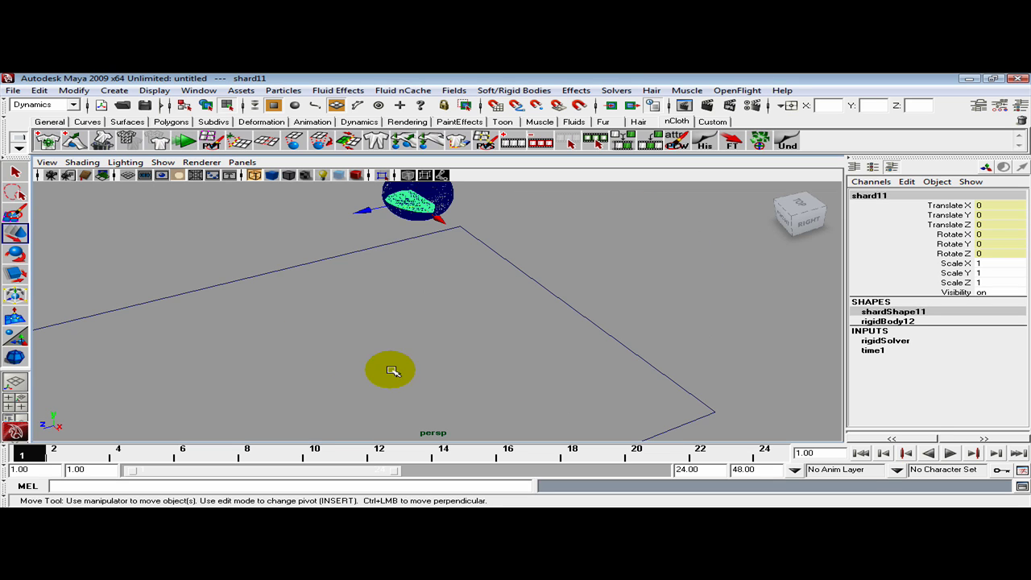
Make the ground plane a passive rigid body
{"action": "mouse_move", "coordinate": [427, 385]}
{"action": "left_mouse_down", "text": "alt"}
{"action": "mouse_move", "coordinate": [377, 359]}
{"action": "mouse_move", "coordinate": [411, 379]}
{"action": "left_mouse_up", "text": "alt"}
{"action": "right_click_drag", "start_coordinate": [491, 297], "coordinate": [539, 221]}
{"action": "left_click", "coordinate": [472, 336]}
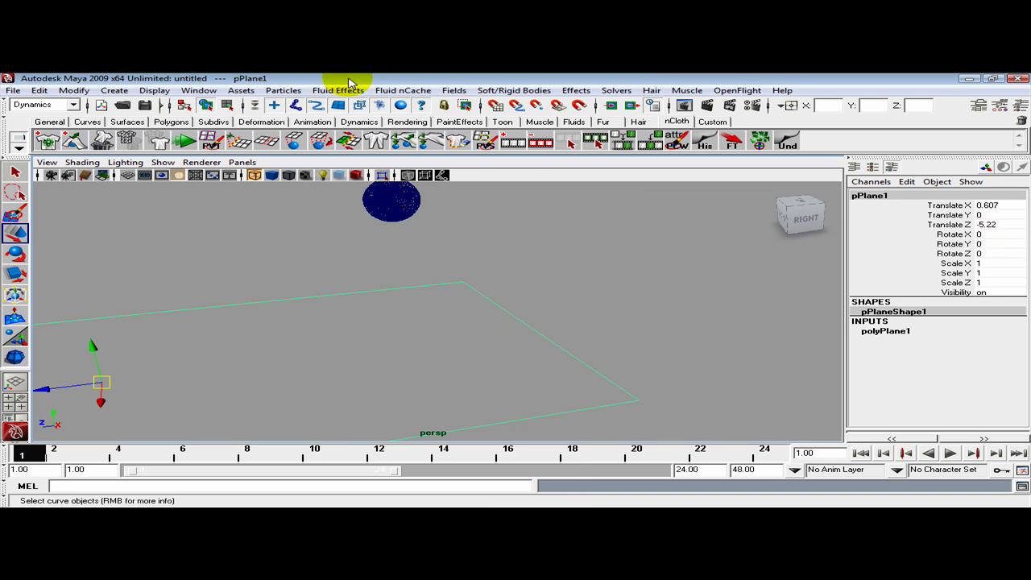
{"action": "left_click", "coordinate": [509, 91]}
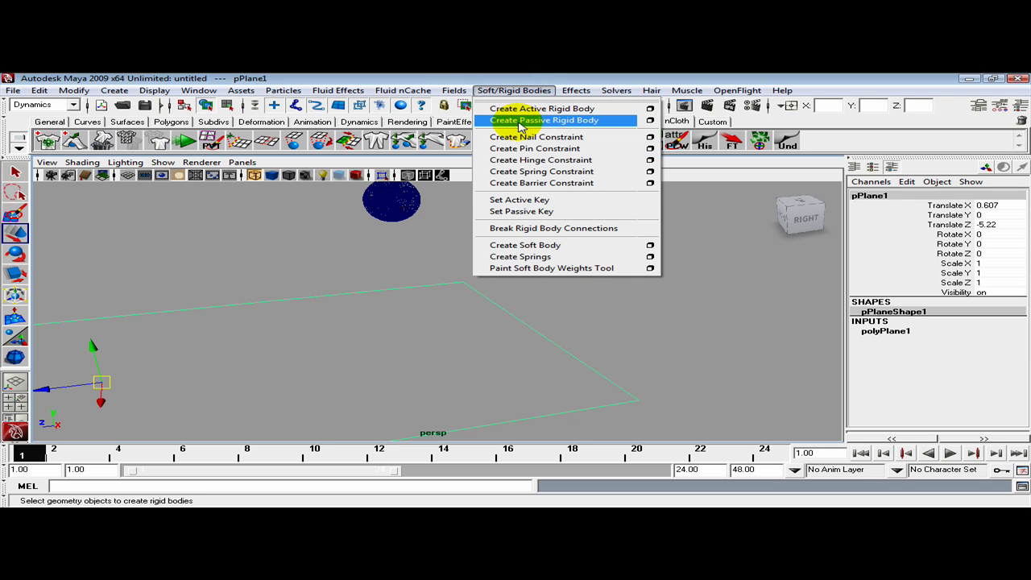
{"action": "left_click", "coordinate": [566, 121]}
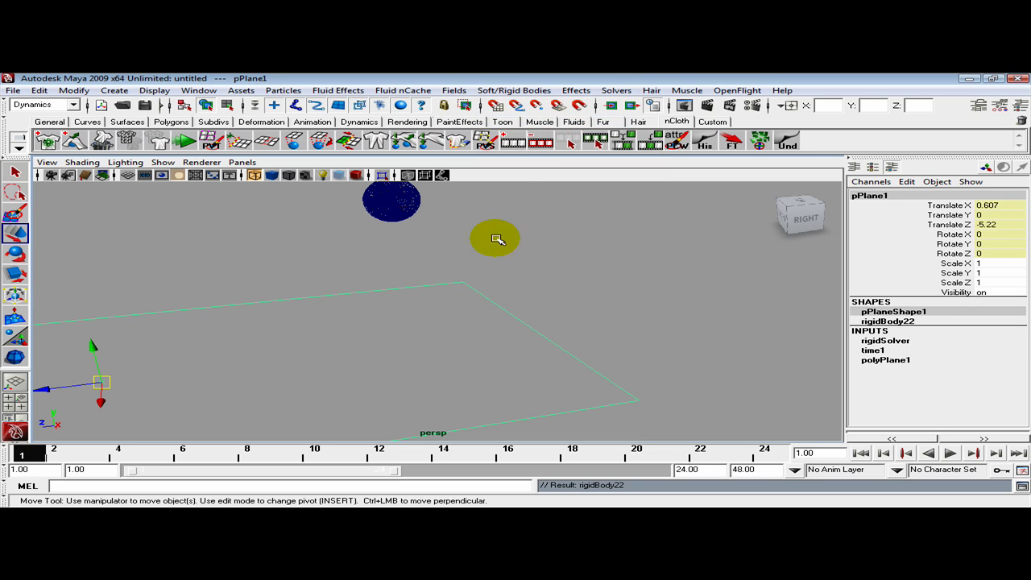
Collapse the shard list in the Outliner, select pSphere1 and set its Shatter attribute to off
{"action": "left_click_drag", "start_coordinate": [393, 351], "coordinate": [372, 353], "text": "alt"}
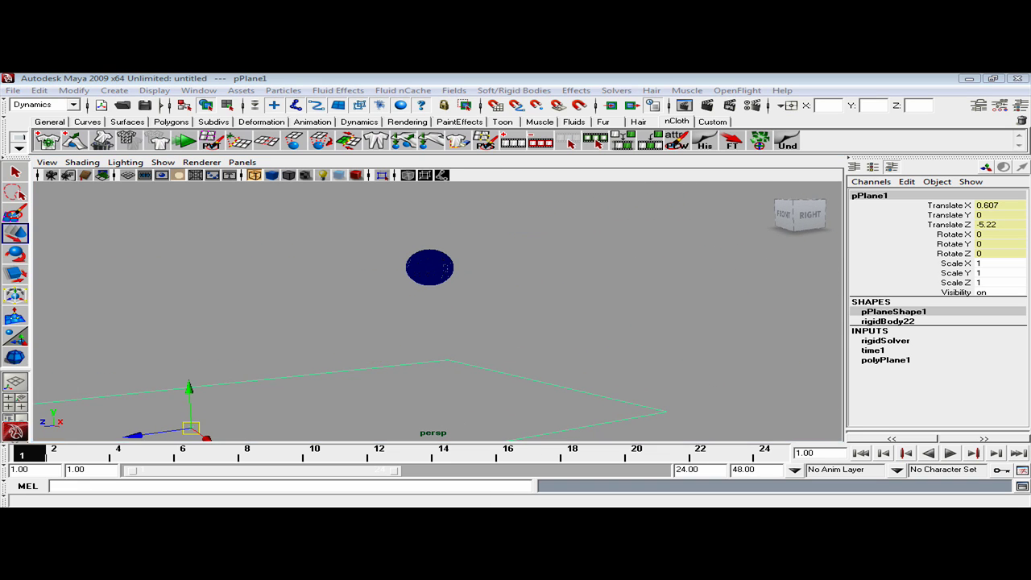
{"action": "left_click_drag", "start_coordinate": [270, 214], "coordinate": [201, 190]}
{"action": "left_click_drag", "start_coordinate": [283, 342], "coordinate": [284, 260]}
{"action": "left_click", "coordinate": [117, 265]}
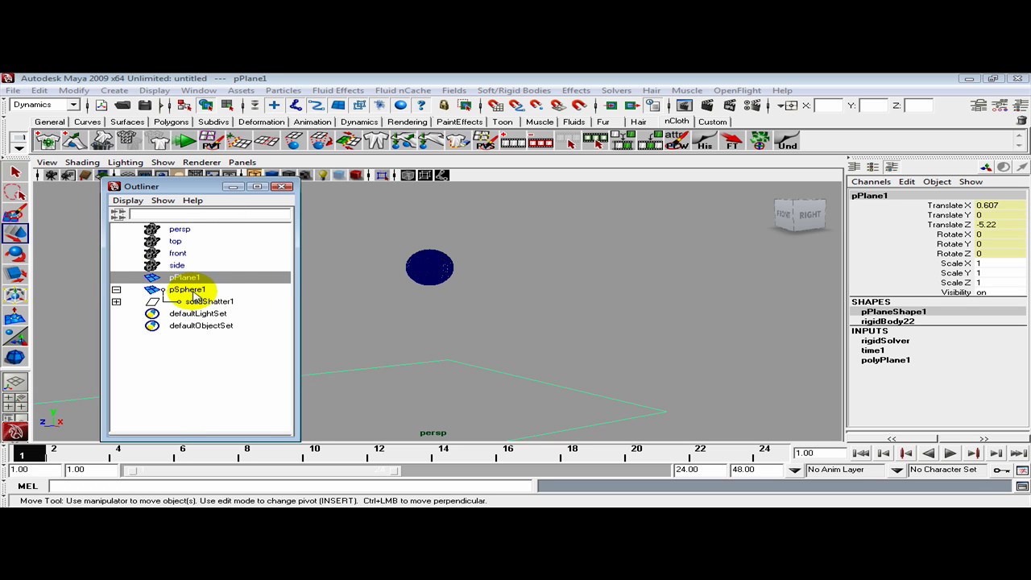
{"action": "left_click", "coordinate": [192, 292]}
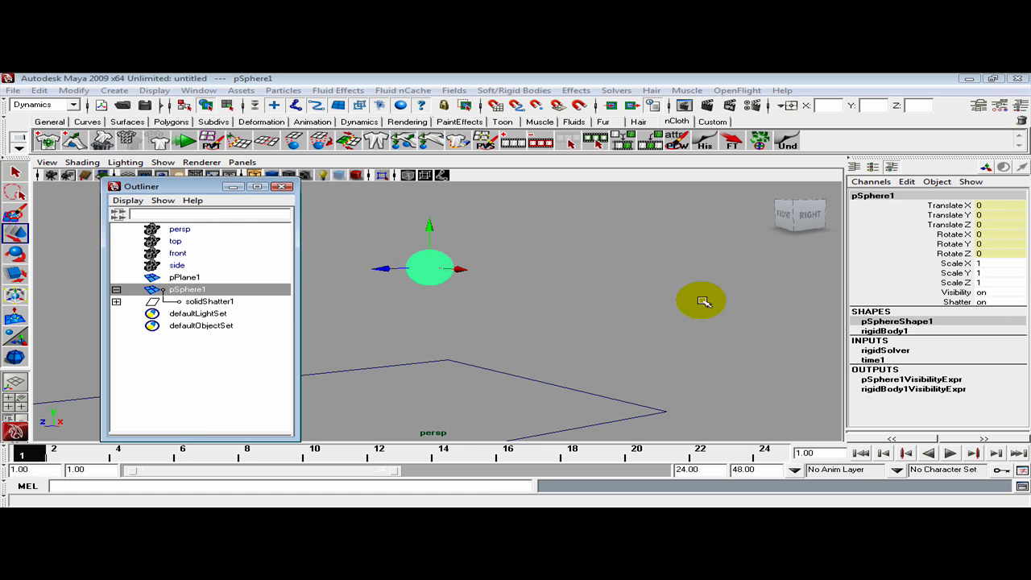
{"action": "left_click", "coordinate": [978, 301]}
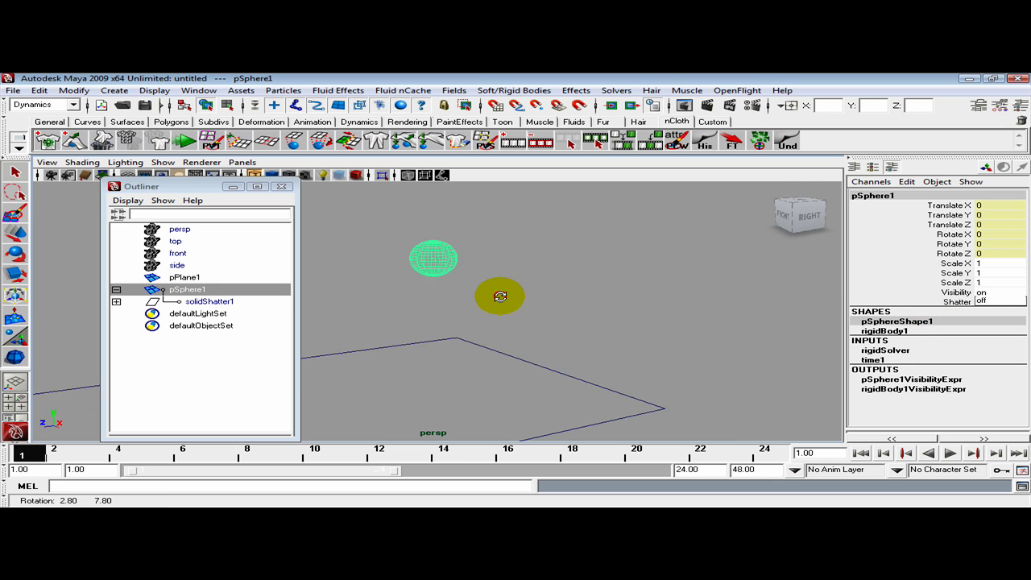
Examine the sphere's wireframe up close in the perspective view with shattering off
{"action": "left_click_drag", "start_coordinate": [501, 297], "coordinate": [505, 290], "text": "alt"}
{"action": "scroll", "coordinate": [518, 265], "scroll_direction": "up", "scroll_amount": 3}
{"action": "middle_click_drag", "start_coordinate": [518, 265], "coordinate": [509, 315], "text": "alt"}
{"action": "scroll", "coordinate": [509, 313], "scroll_direction": "up", "scroll_amount": 5}
{"action": "middle_click_drag", "start_coordinate": [591, 314], "coordinate": [627, 317], "text": "alt"}
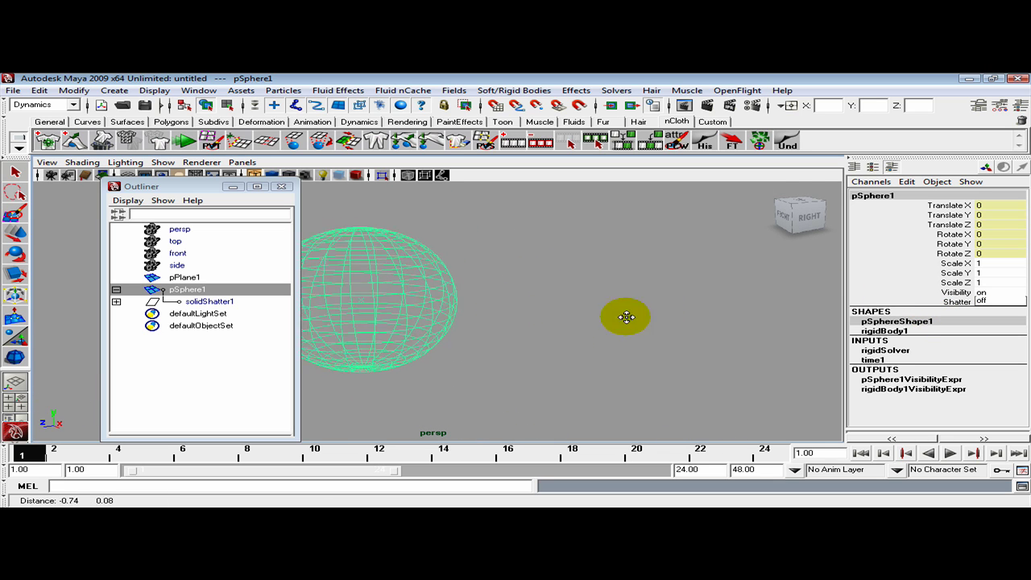
{"action": "right_click_drag", "start_coordinate": [626, 316], "coordinate": [674, 333], "text": "alt"}
{"action": "left_click_drag", "start_coordinate": [674, 334], "coordinate": [617, 318], "text": "alt"}
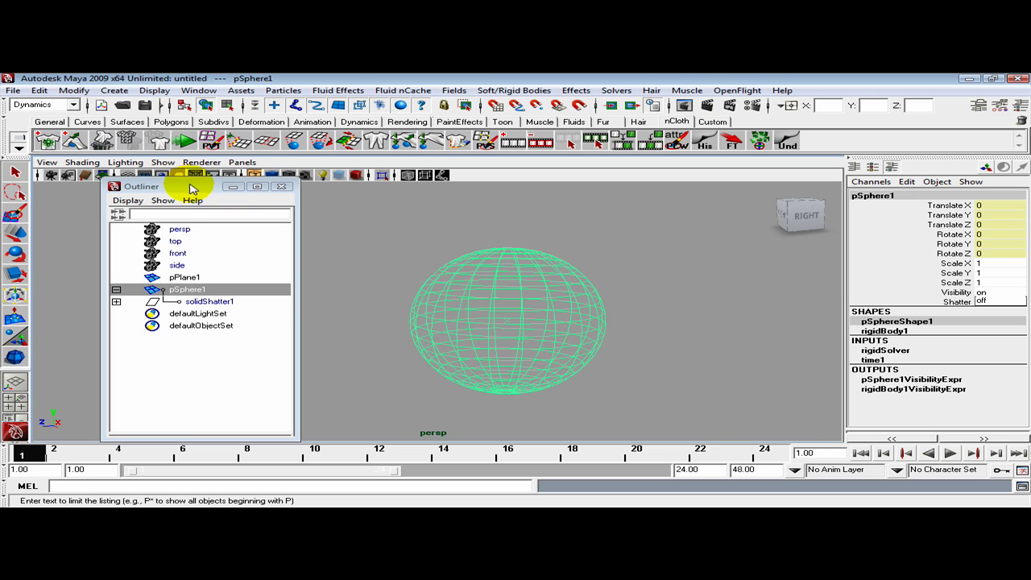
Move the Outliner out of the way and add a gravity field to the sphere
{"action": "left_click_drag", "start_coordinate": [193, 188], "coordinate": [0, 185]}
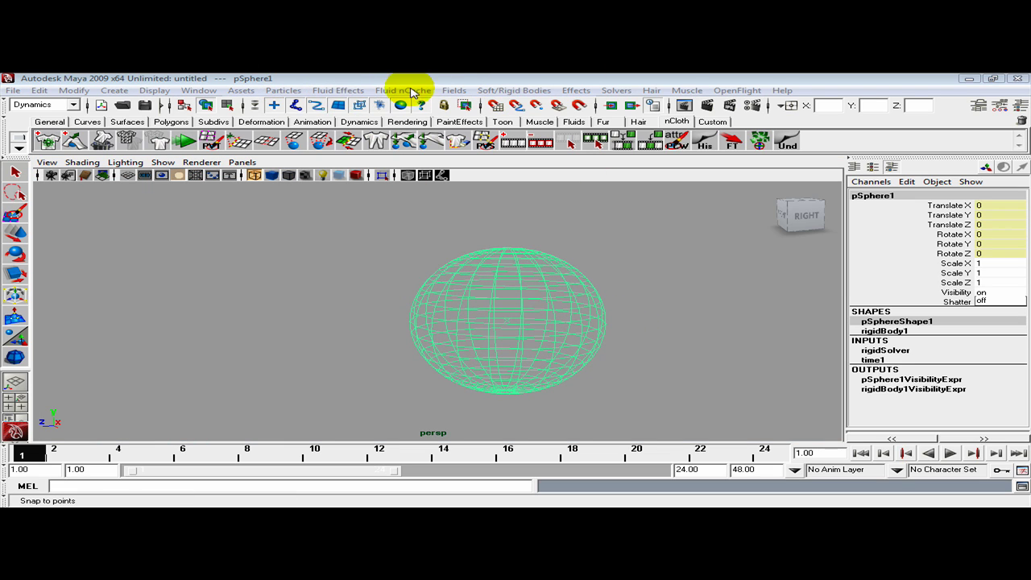
{"action": "left_click", "coordinate": [455, 92]}
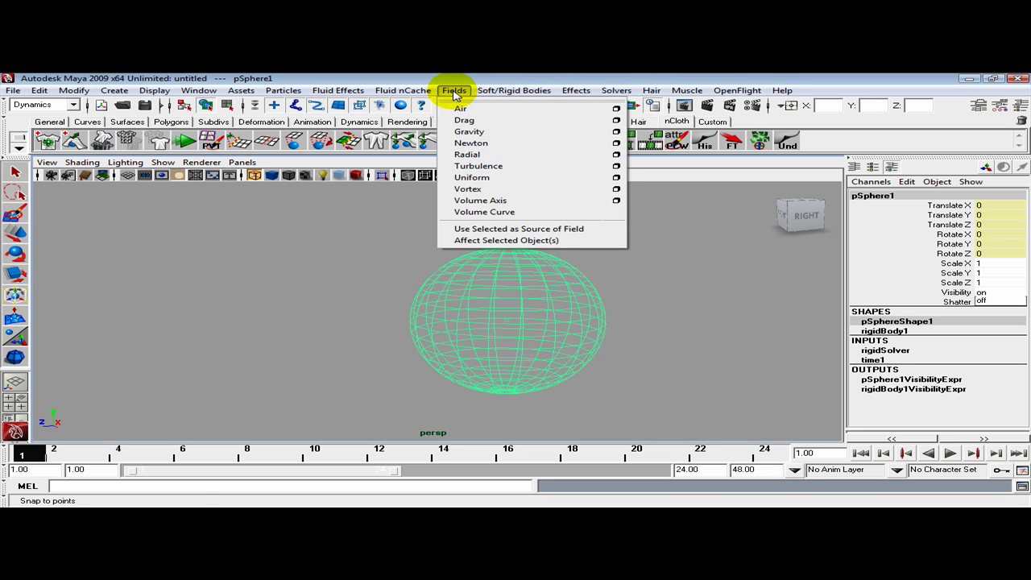
{"action": "left_click", "coordinate": [468, 132]}
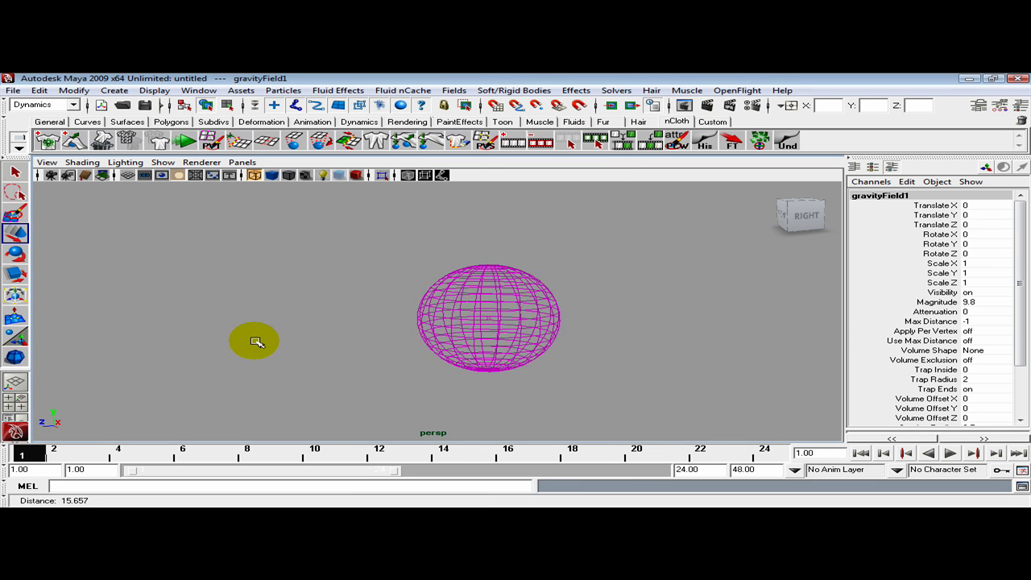
Set the end of the playback range and animation to frame 500
{"action": "right_click_drag", "start_coordinate": [255, 341], "coordinate": [266, 334], "text": "alt"}
{"action": "mouse_move", "coordinate": [267, 379]}
{"action": "left_mouse_down", "text": "alt"}
{"action": "mouse_move", "coordinate": [303, 375]}
{"action": "mouse_move", "coordinate": [271, 385]}
{"action": "left_mouse_up", "text": "alt"}
{"action": "middle_click_drag", "start_coordinate": [337, 410], "coordinate": [404, 309], "text": "alt"}
{"action": "right_click_drag", "start_coordinate": [404, 309], "coordinate": [443, 304], "text": "alt"}
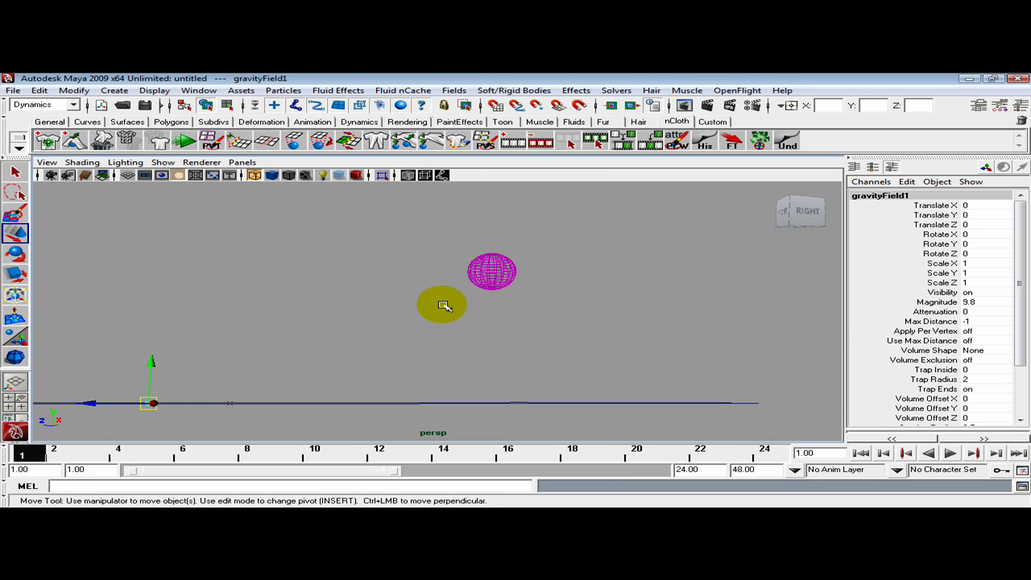
{"action": "left_click_drag", "start_coordinate": [511, 349], "coordinate": [497, 354], "text": "alt"}
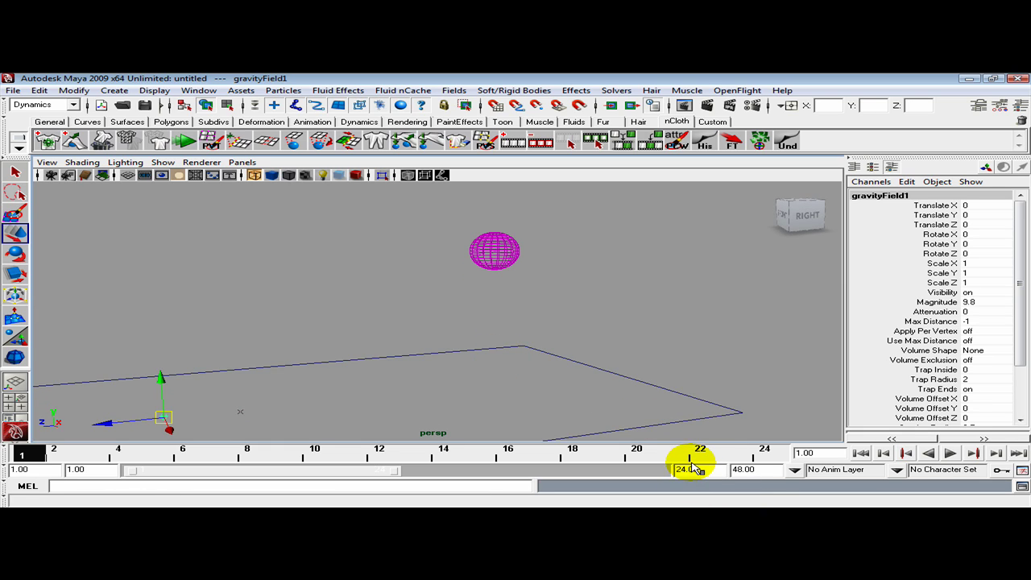
{"action": "left_click_drag", "start_coordinate": [707, 469], "coordinate": [633, 470]}
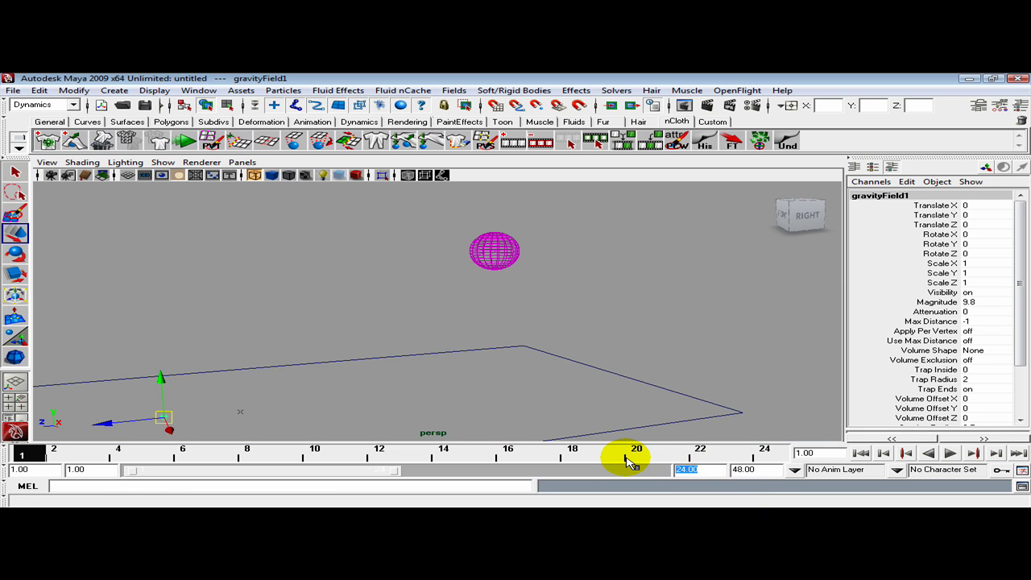
{"action": "key", "text": "Return"}
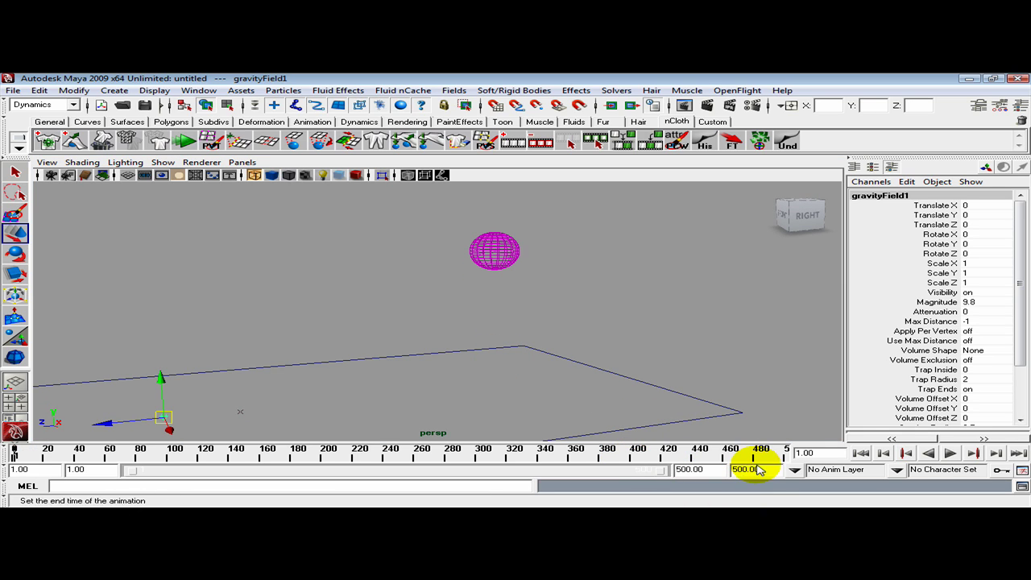
Play the simulation repeatedly from the first frame to check the sphere's fall onto the plane, stopping at frame 40
{"action": "left_click", "coordinate": [860, 454]}
{"action": "left_click_drag", "start_coordinate": [728, 384], "coordinate": [713, 391], "text": "alt"}
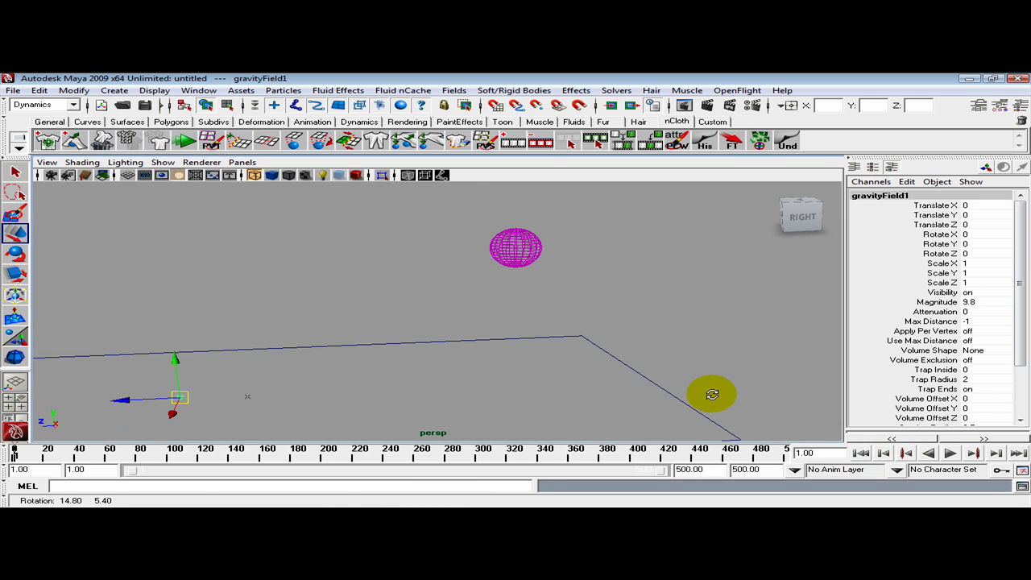
{"action": "left_click", "coordinate": [951, 453]}
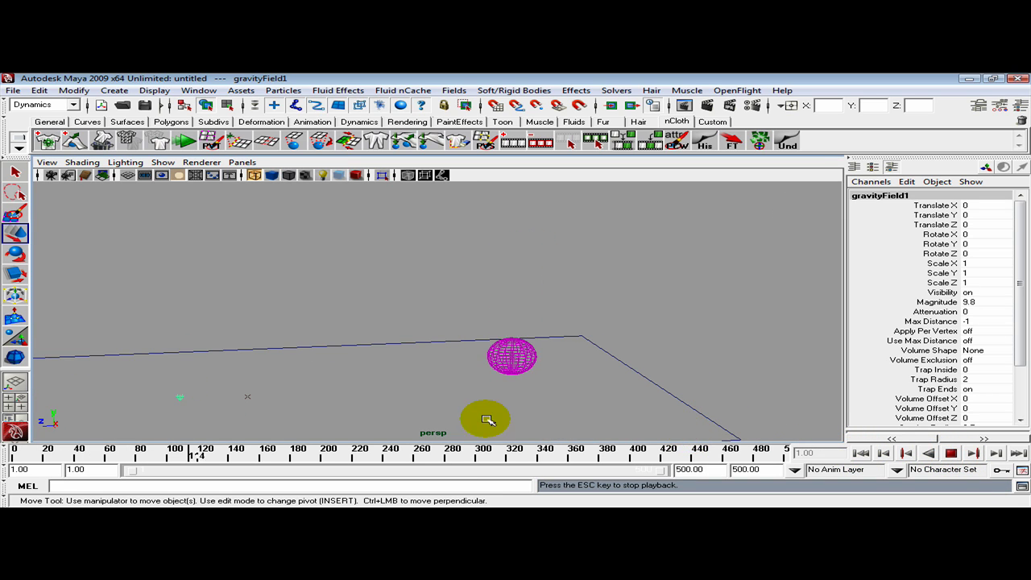
{"action": "mouse_move", "coordinate": [405, 407]}
{"action": "left_mouse_down", "text": "alt"}
{"action": "mouse_move", "coordinate": [433, 427]}
{"action": "mouse_move", "coordinate": [441, 405]}
{"action": "left_mouse_up", "text": "alt"}
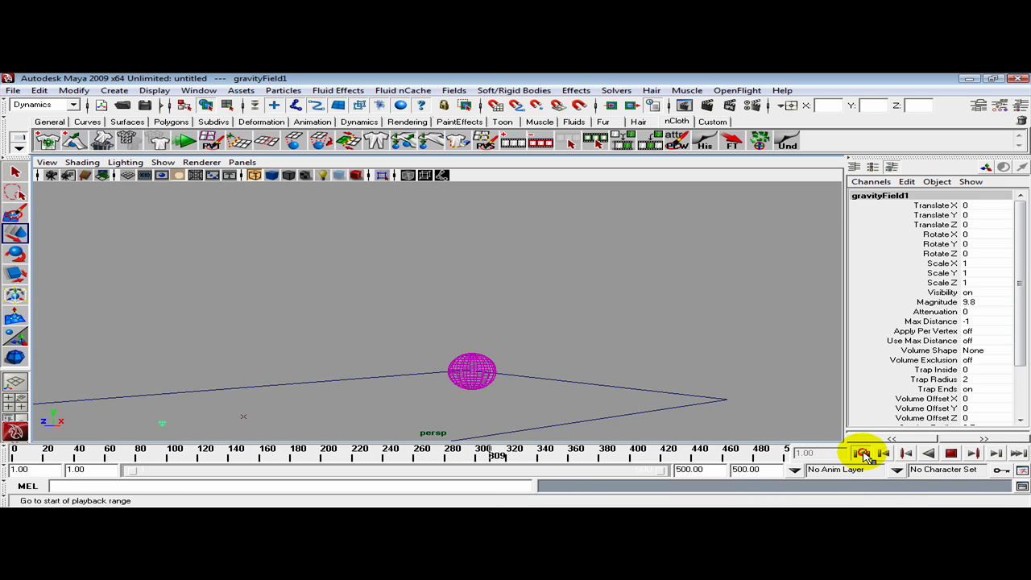
{"action": "left_click", "coordinate": [860, 454]}
{"action": "left_click", "coordinate": [956, 454]}
{"action": "left_click", "coordinate": [956, 454]}
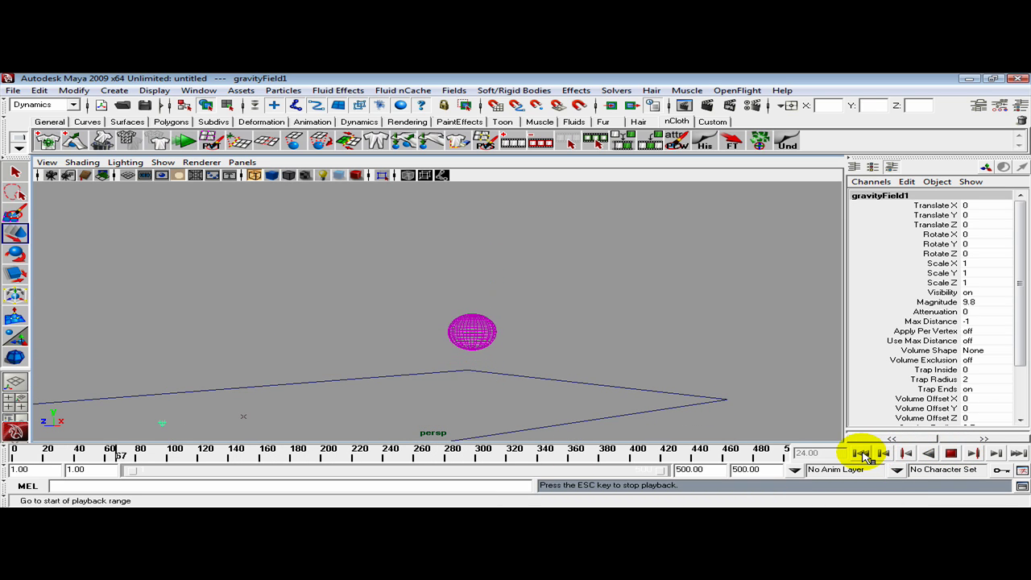
{"action": "left_click", "coordinate": [860, 454]}
{"action": "left_click", "coordinate": [951, 453]}
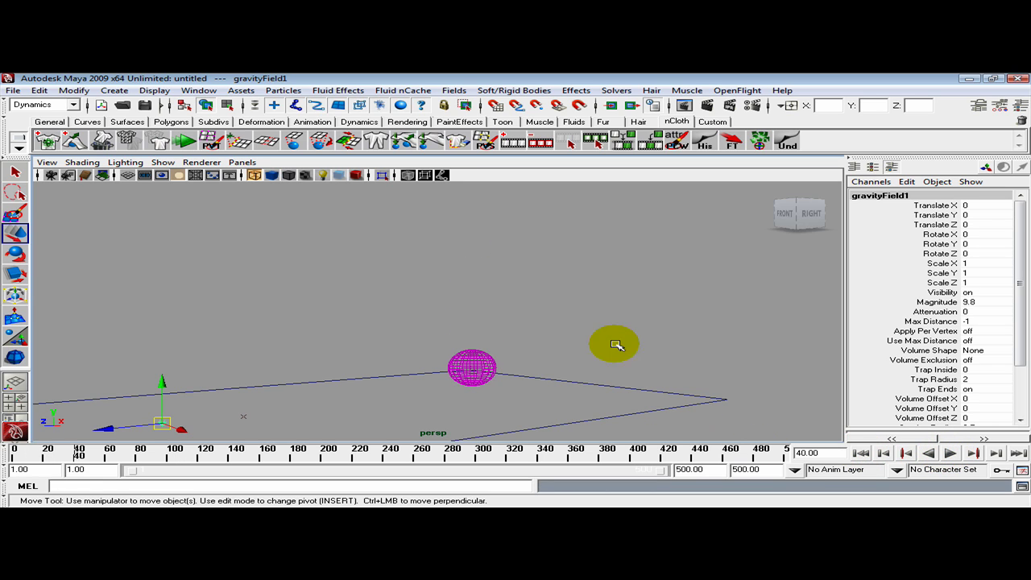
Switch to a full-size front view framed on the sphere and the ground plane
{"action": "key", "text": "space"}
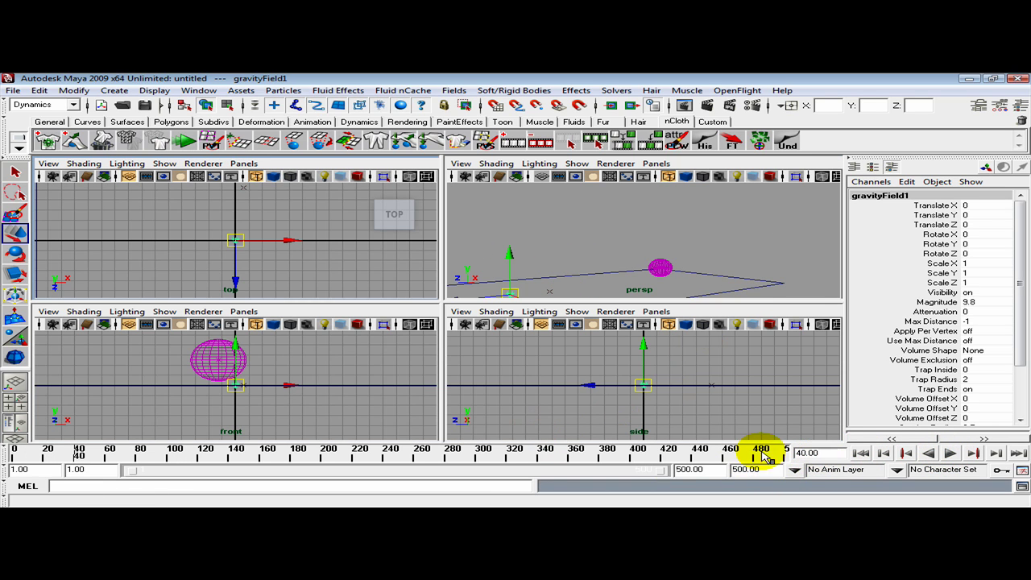
{"action": "key", "text": "space"}
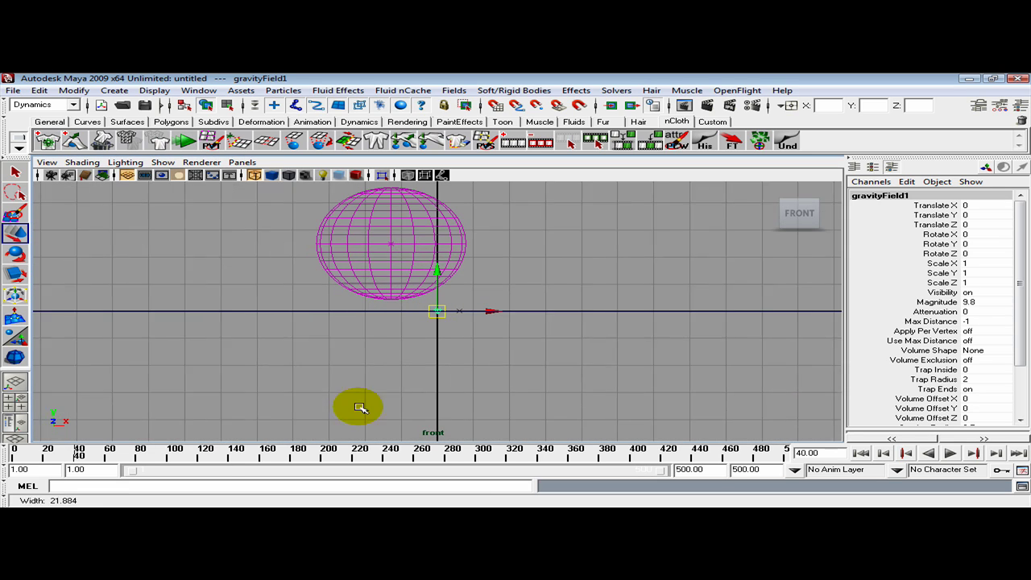
{"action": "scroll", "coordinate": [359, 407], "scroll_direction": "up", "scroll_amount": 1}
{"action": "middle_click_drag", "start_coordinate": [668, 298], "coordinate": [651, 341], "text": "alt"}
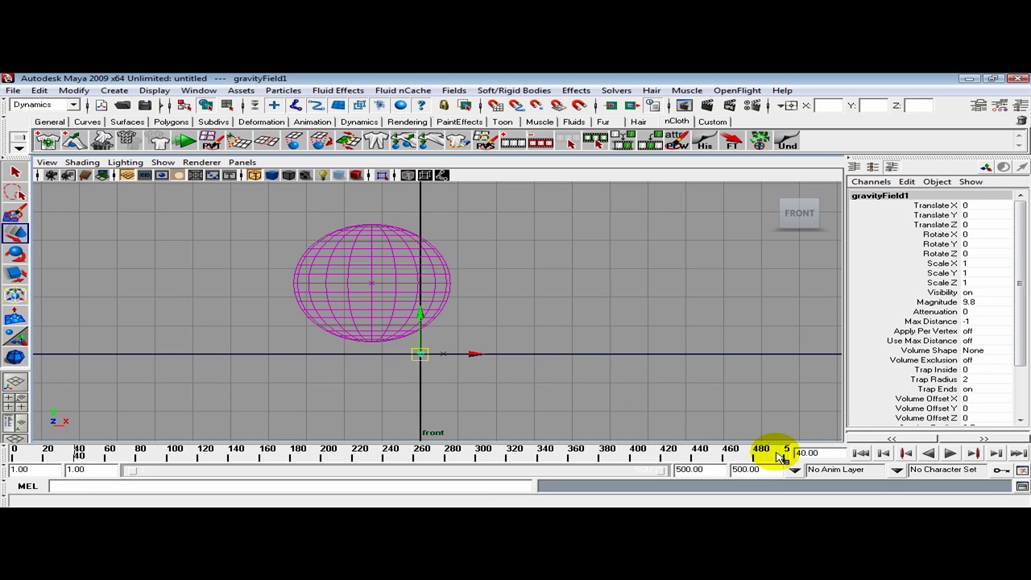
Set the playback range end to frame 41 and play the fall from the first frame
{"action": "left_click", "coordinate": [824, 453]}
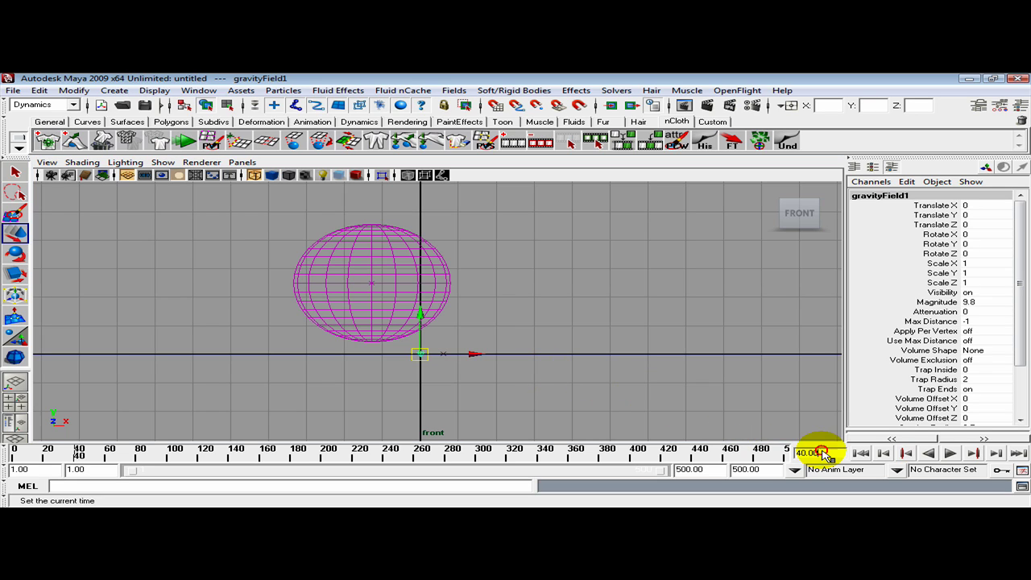
{"action": "left_click", "coordinate": [703, 470]}
{"action": "type", "text": "41"}
{"action": "key", "text": "Return"}
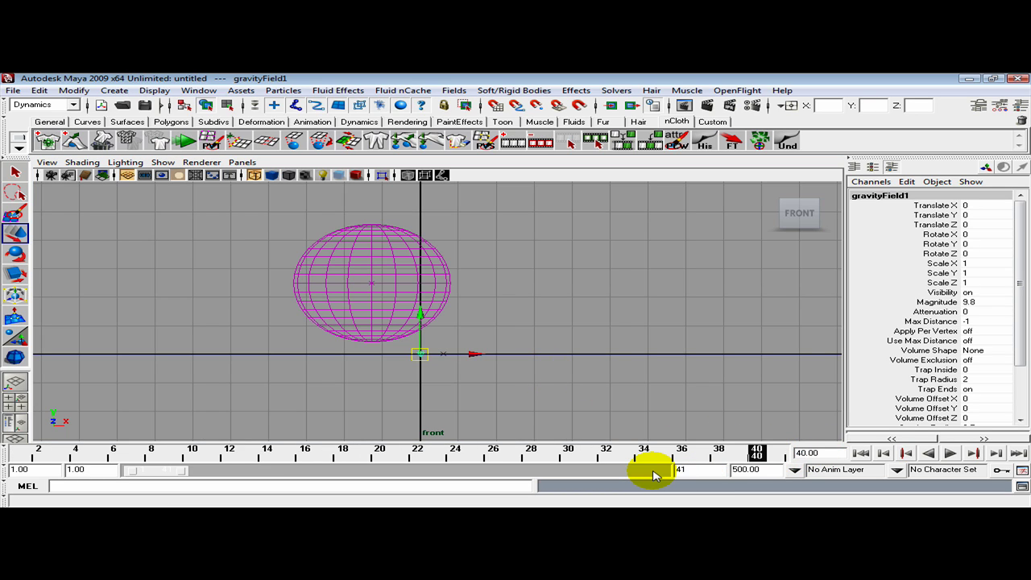
{"action": "left_click", "coordinate": [862, 453]}
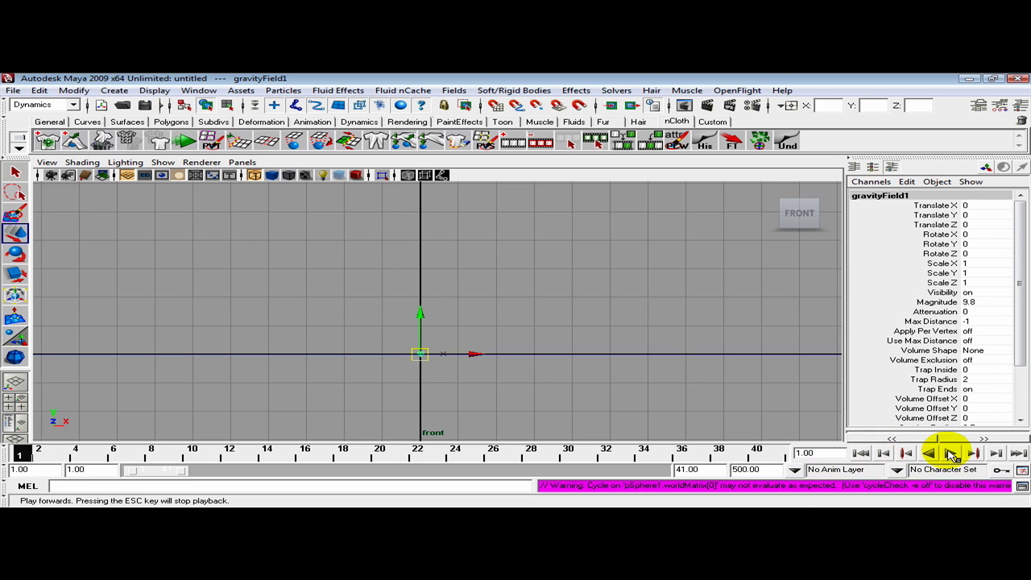
{"action": "left_click", "coordinate": [951, 453]}
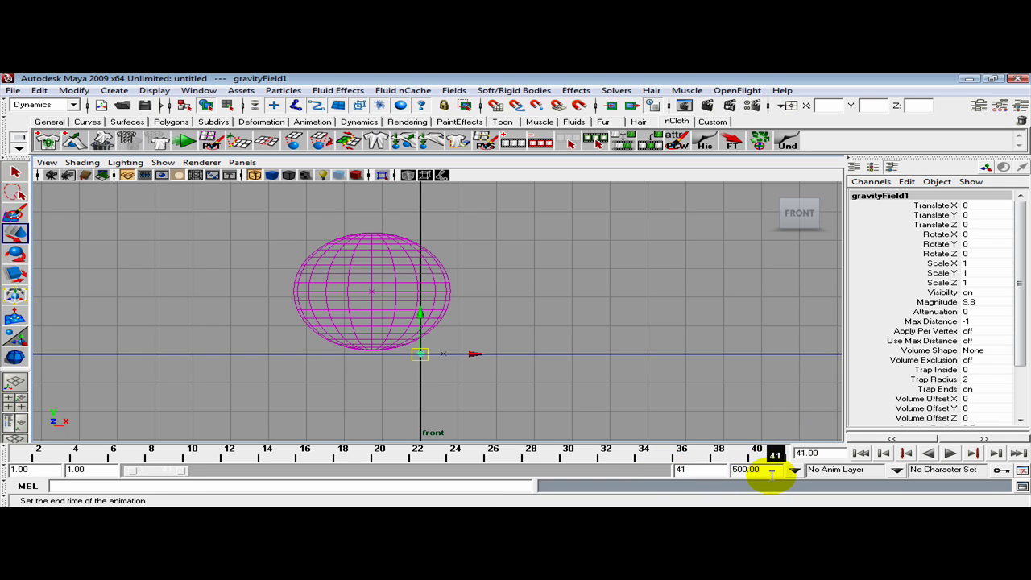
Set the playback range end to frame 42
{"action": "double_click", "coordinate": [733, 470]}
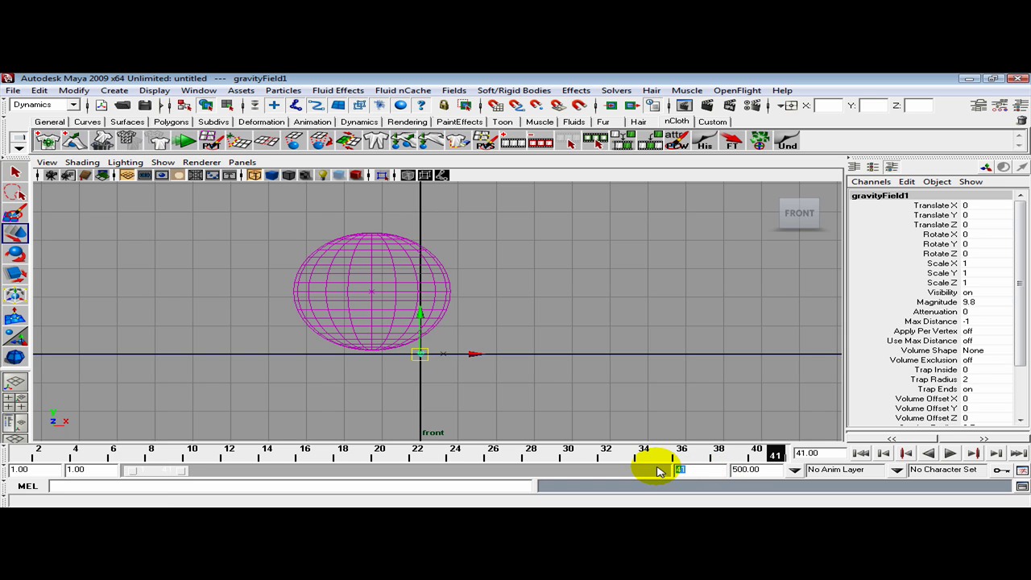
{"action": "type", "text": "42"}
{"action": "key", "text": "Return"}
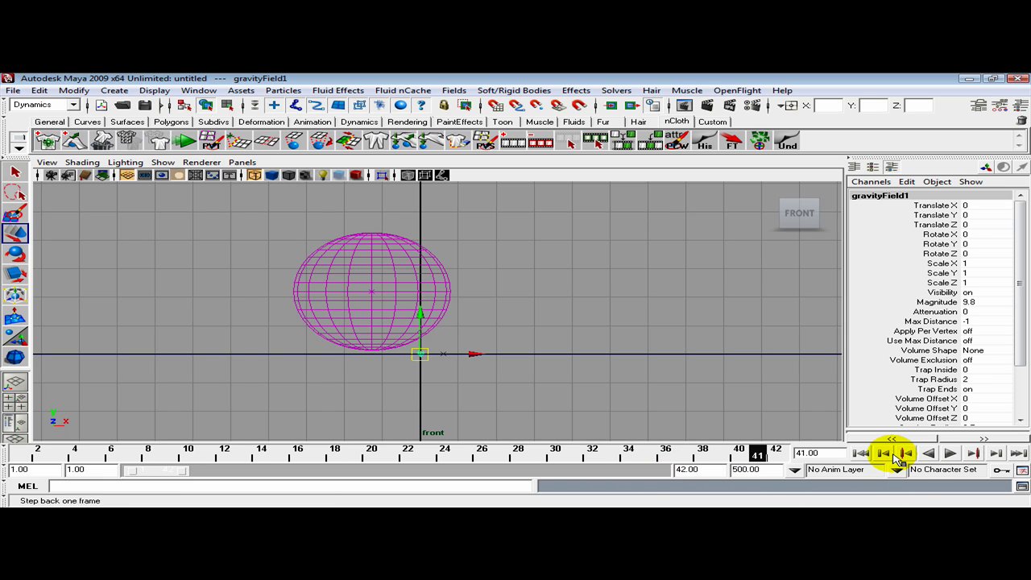
Play the fall from the first frame through frame 42 and set the playback range end to frame 41
{"action": "left_click", "coordinate": [861, 454]}
{"action": "left_click", "coordinate": [949, 453]}
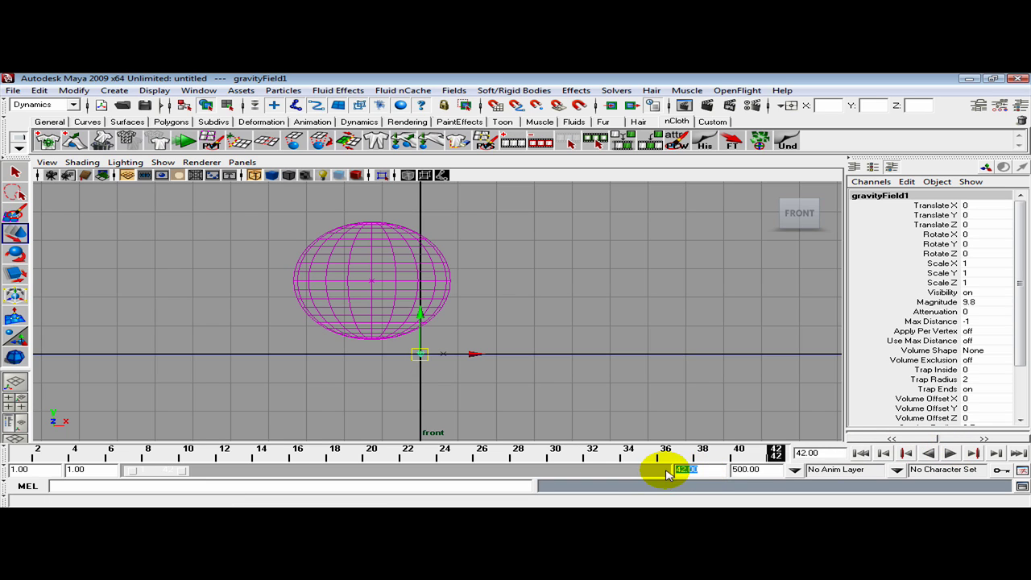
{"action": "key", "text": "Return"}
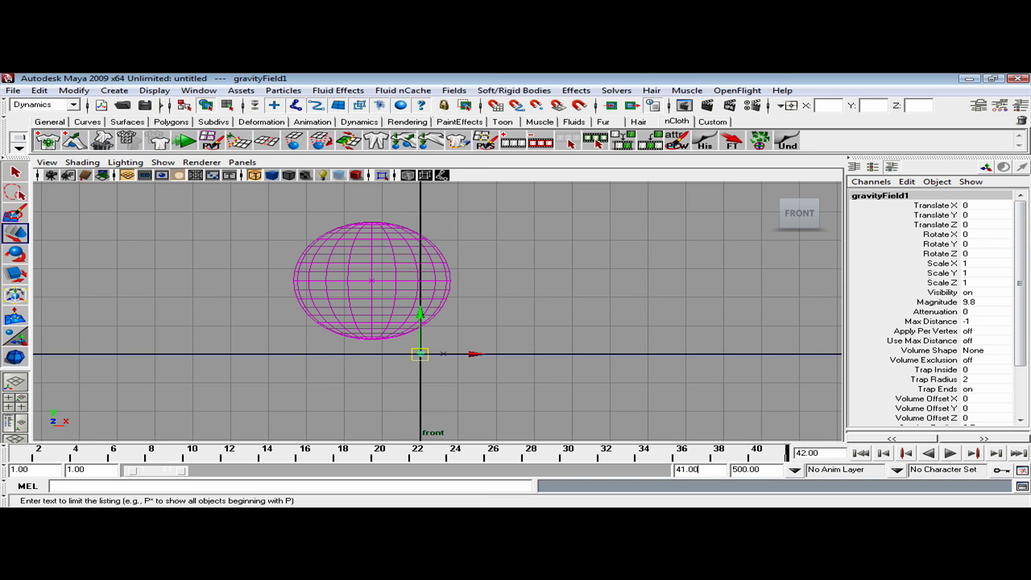
Select pSphere1 in the Outliner, turn its Shatter attribute on and key that attribute at frame 42
{"action": "left_click_drag", "start_coordinate": [0, 193], "coordinate": [115, 193]}
{"action": "left_click", "coordinate": [126, 295]}
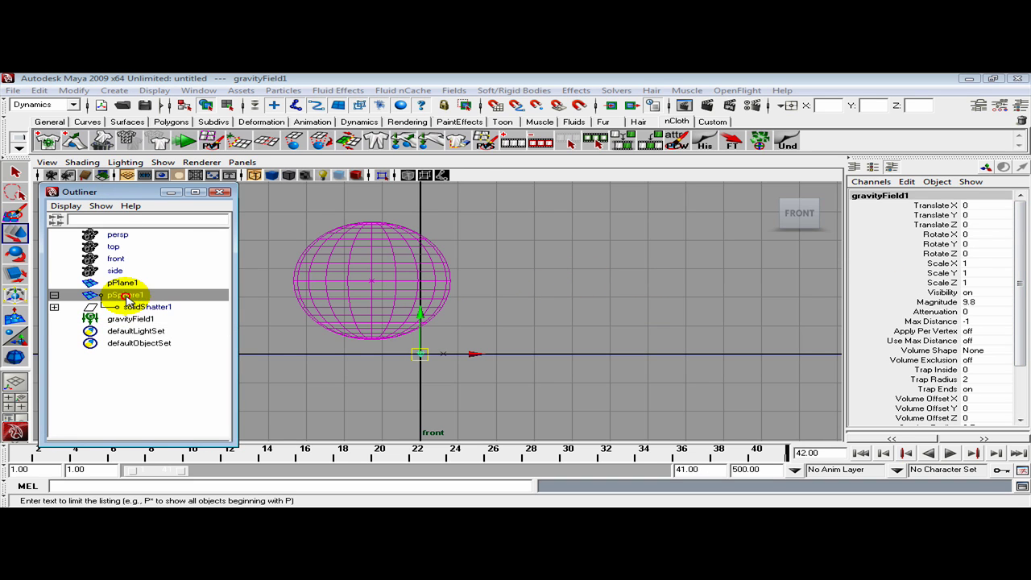
{"action": "left_click", "coordinate": [982, 301]}
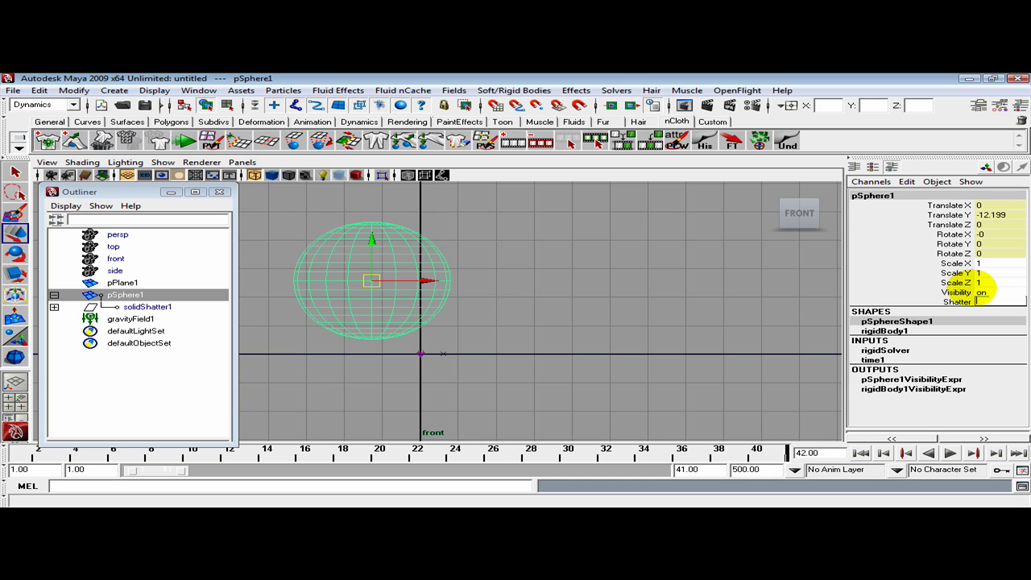
{"action": "type", "text": "on"}
{"action": "key", "text": "Return"}
{"action": "left_click", "coordinate": [953, 305]}
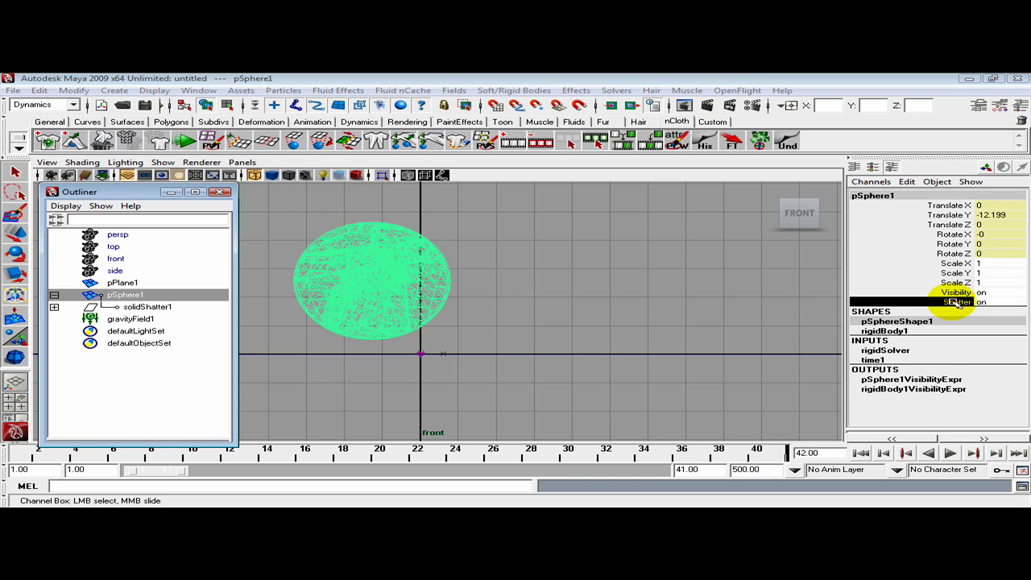
{"action": "right_click", "coordinate": [953, 305]}
{"action": "left_click", "coordinate": [919, 228]}
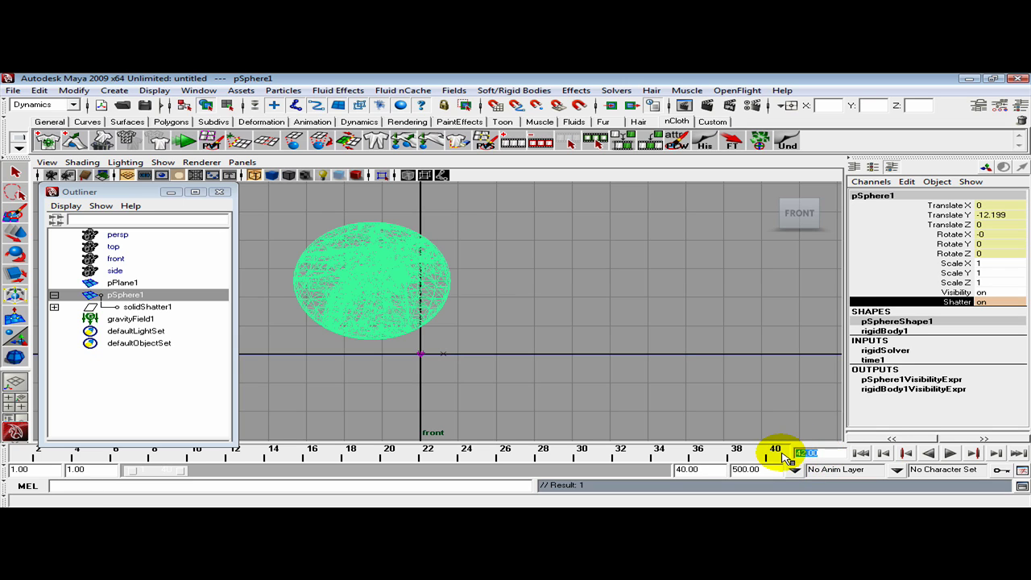
Go to frame 40, turn pSphere1's Shatter attribute off and key it there
{"action": "type", "text": "40"}
{"action": "key", "text": "Return"}
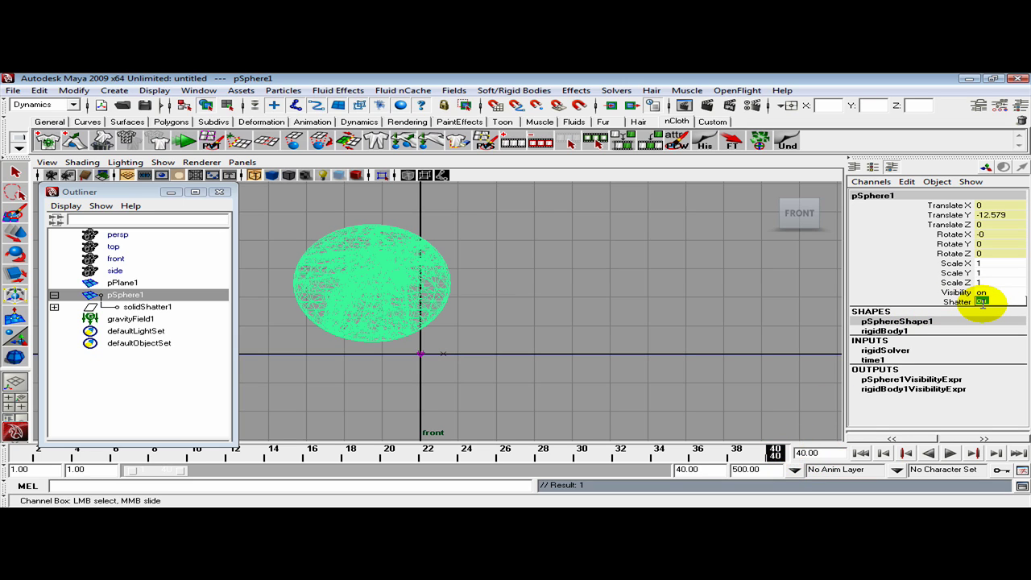
{"action": "key", "text": "Return"}
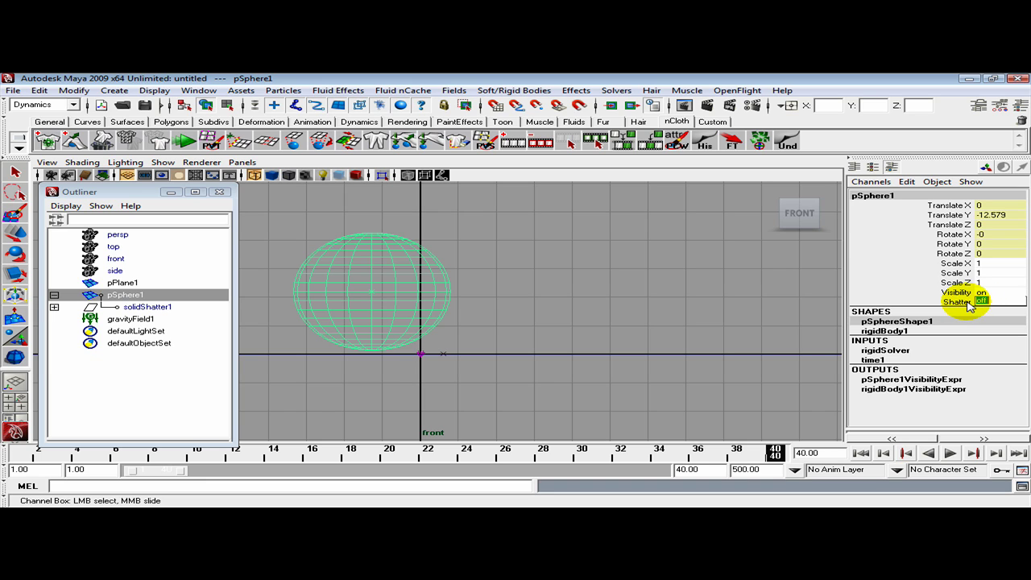
{"action": "left_click", "coordinate": [959, 303]}
{"action": "right_click", "coordinate": [953, 302]}
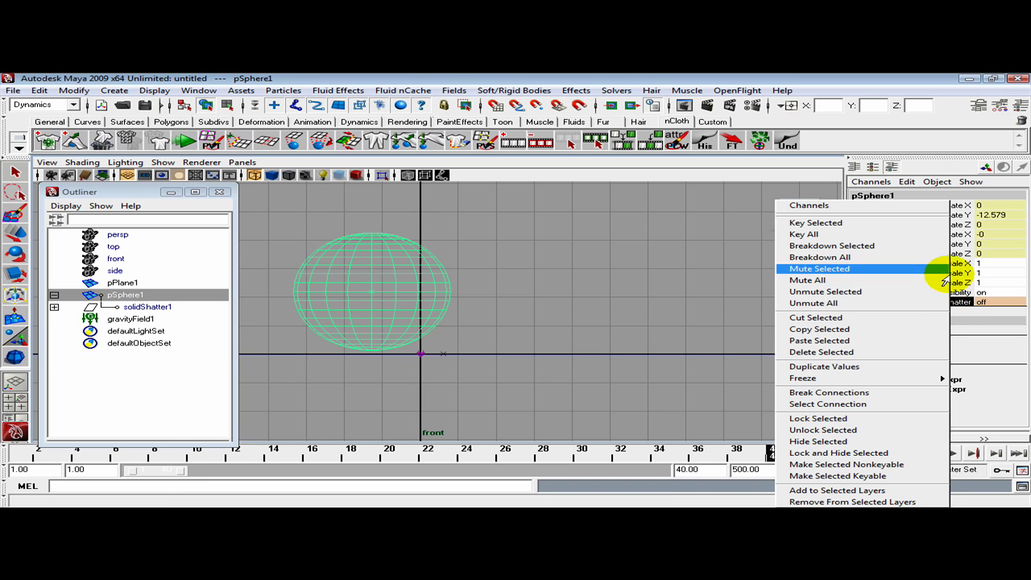
{"action": "left_click", "coordinate": [939, 223]}
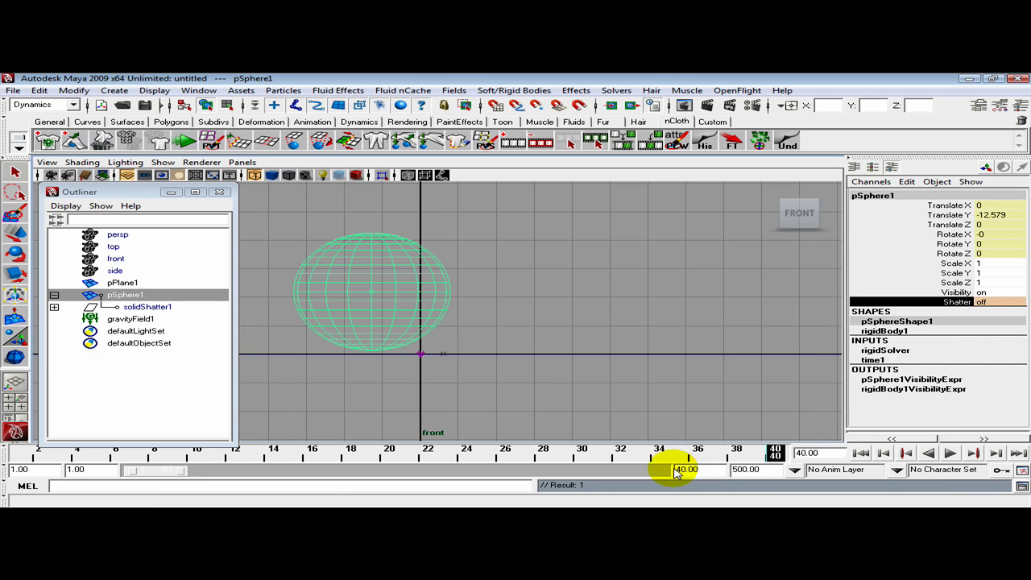
Set the playback range end to frame 500
{"action": "left_click_drag", "start_coordinate": [716, 469], "coordinate": [659, 469]}
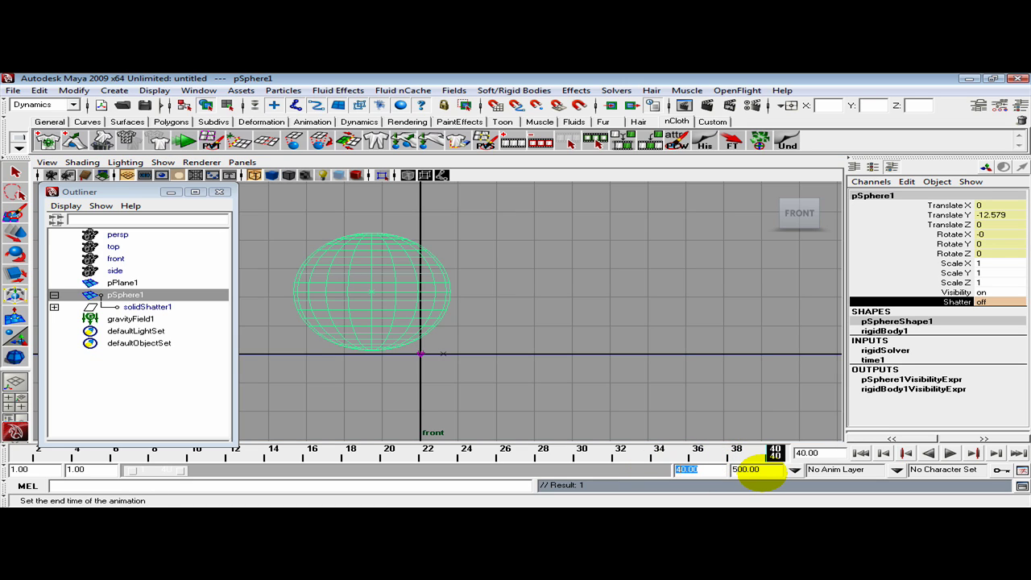
{"action": "type", "text": "500"}
{"action": "key", "text": "Return"}
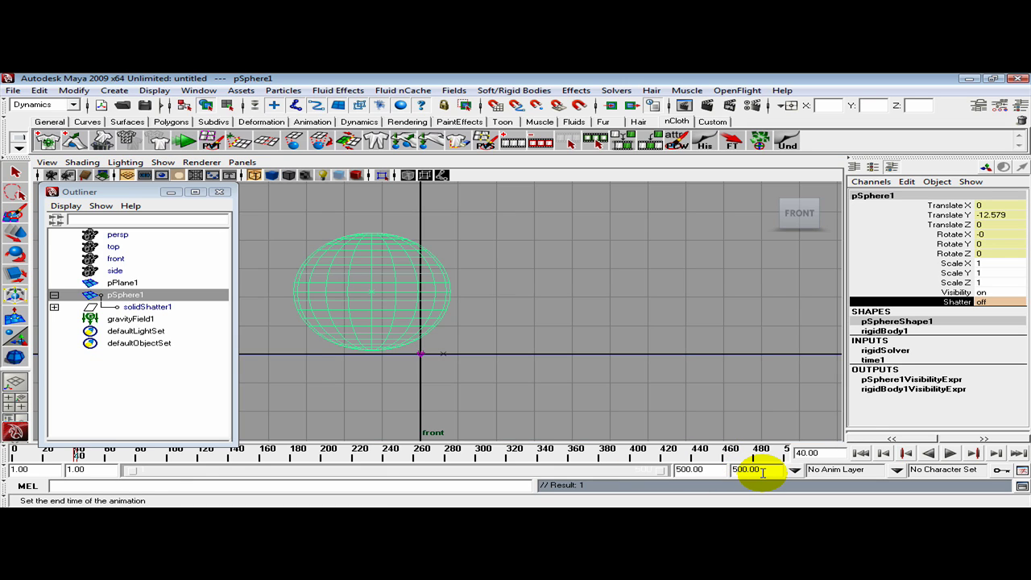
Switch to a full-size perspective view framed low on the sphere and the ground plane
{"action": "left_click", "coordinate": [656, 382]}
{"action": "key", "text": "space"}
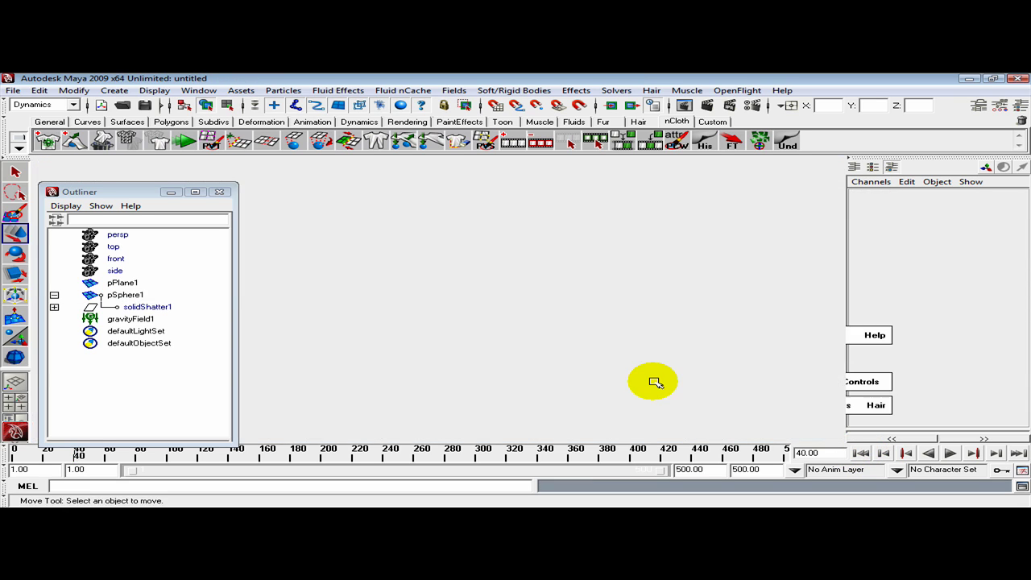
{"action": "left_click_drag", "start_coordinate": [626, 253], "coordinate": [561, 234], "text": "alt"}
{"action": "key", "text": "space"}
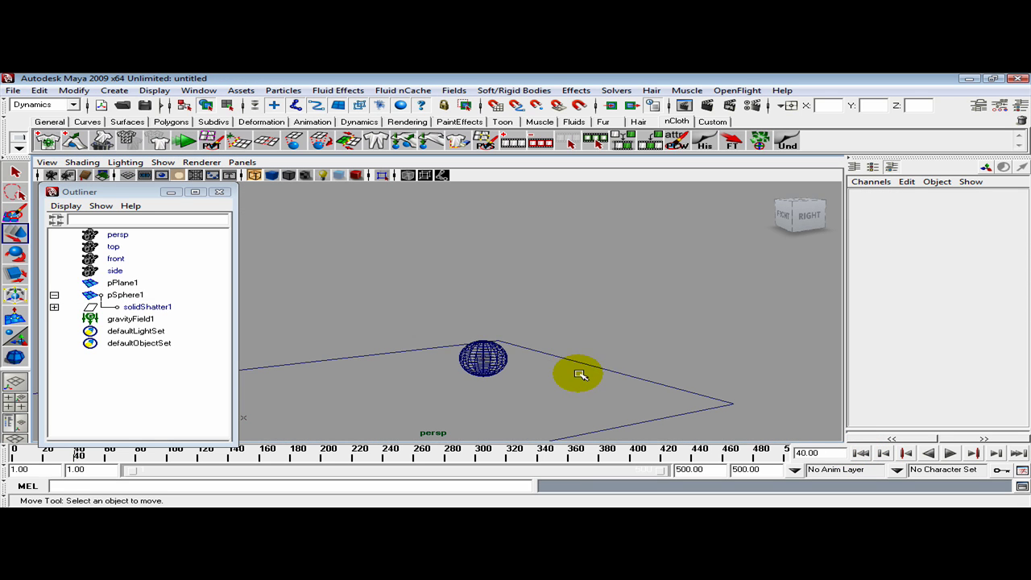
{"action": "left_click_drag", "start_coordinate": [576, 373], "coordinate": [571, 375], "text": "alt"}
{"action": "right_click_drag", "start_coordinate": [572, 375], "coordinate": [648, 321], "text": "alt"}
{"action": "left_click_drag", "start_coordinate": [649, 321], "coordinate": [698, 405], "text": "alt"}
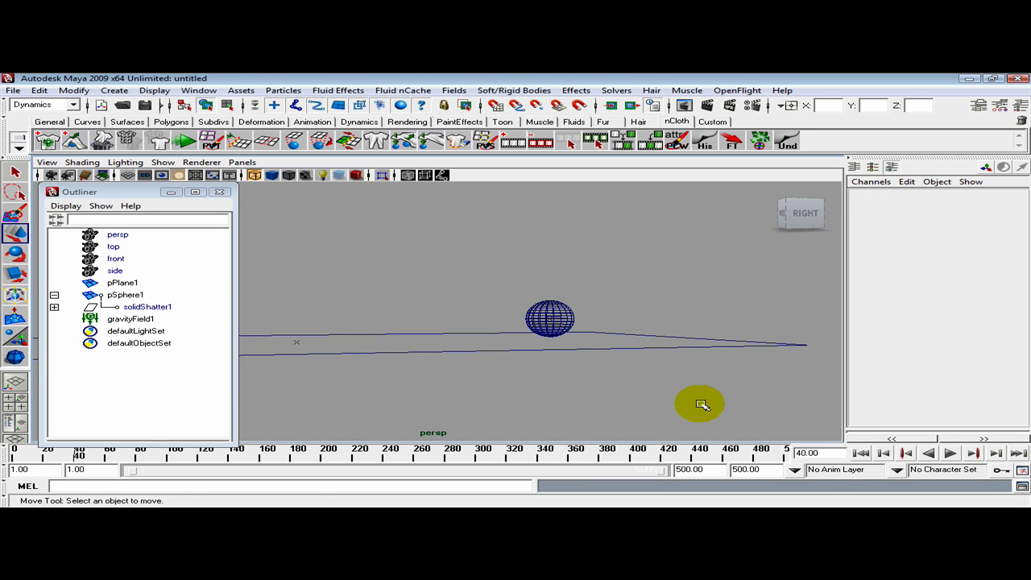
Play the simulation twice from the first frame to check how the sphere behaves when it reaches the plane
{"action": "left_click", "coordinate": [861, 454]}
{"action": "left_click", "coordinate": [951, 454]}
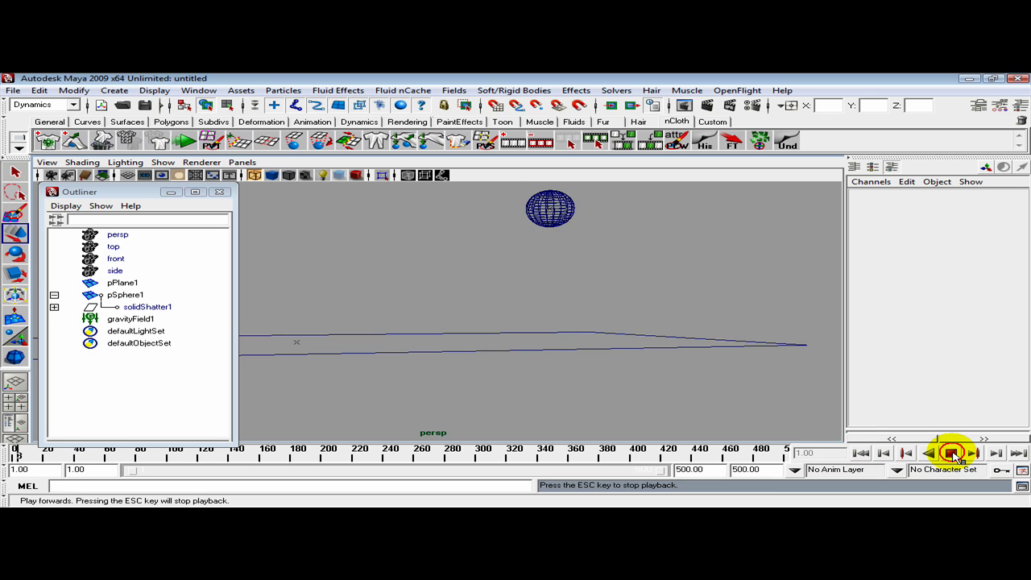
{"action": "left_click", "coordinate": [950, 454]}
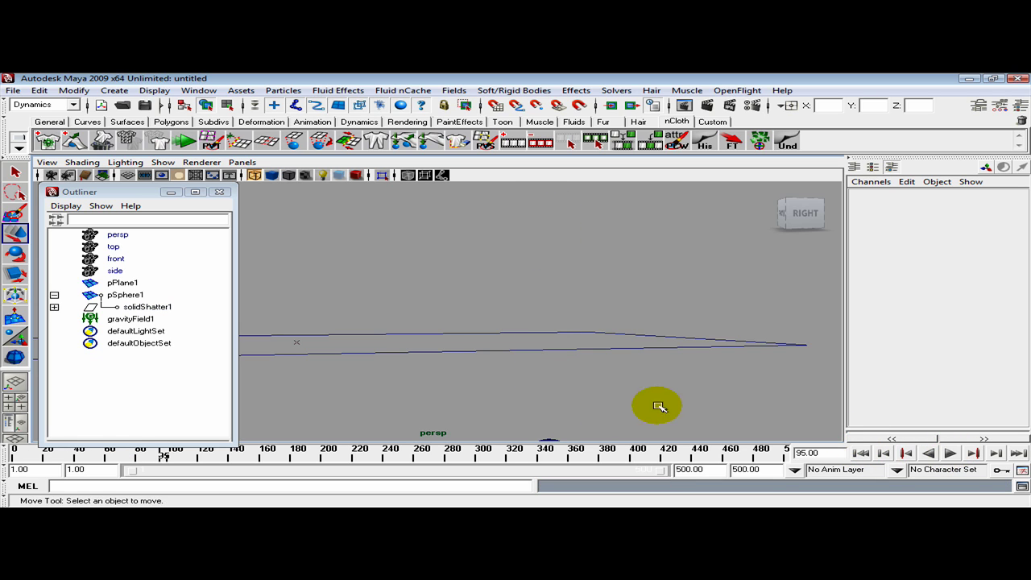
{"action": "left_click", "coordinate": [861, 453]}
{"action": "left_click", "coordinate": [950, 453]}
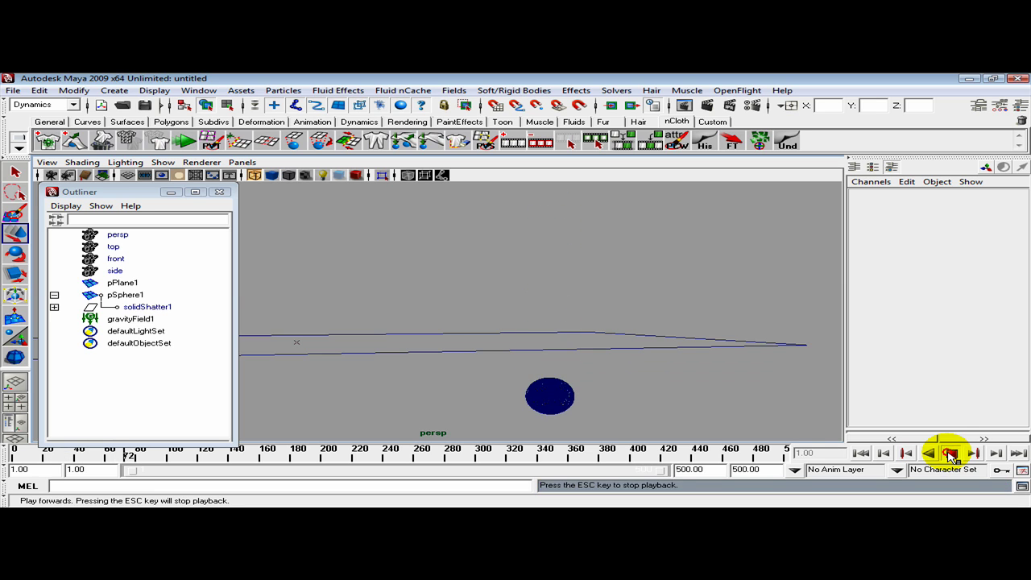
{"action": "left_click", "coordinate": [951, 454]}
Expand solidShatter1 in the Outliner, select shard2 and play the simulation to examine how that shard moves
{"action": "mouse_move", "coordinate": [633, 373]}
{"action": "left_mouse_down", "text": "alt"}
{"action": "mouse_move", "coordinate": [663, 384]}
{"action": "mouse_move", "coordinate": [640, 380]}
{"action": "left_mouse_up", "text": "alt"}
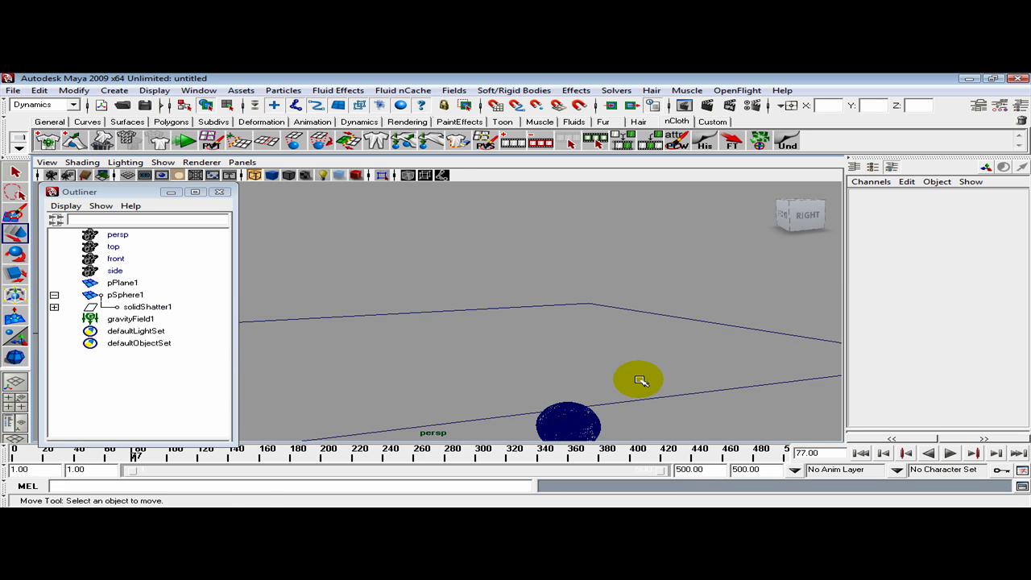
{"action": "middle_click_drag", "start_coordinate": [641, 380], "coordinate": [564, 325], "text": "alt"}
{"action": "left_click", "coordinate": [54, 306]}
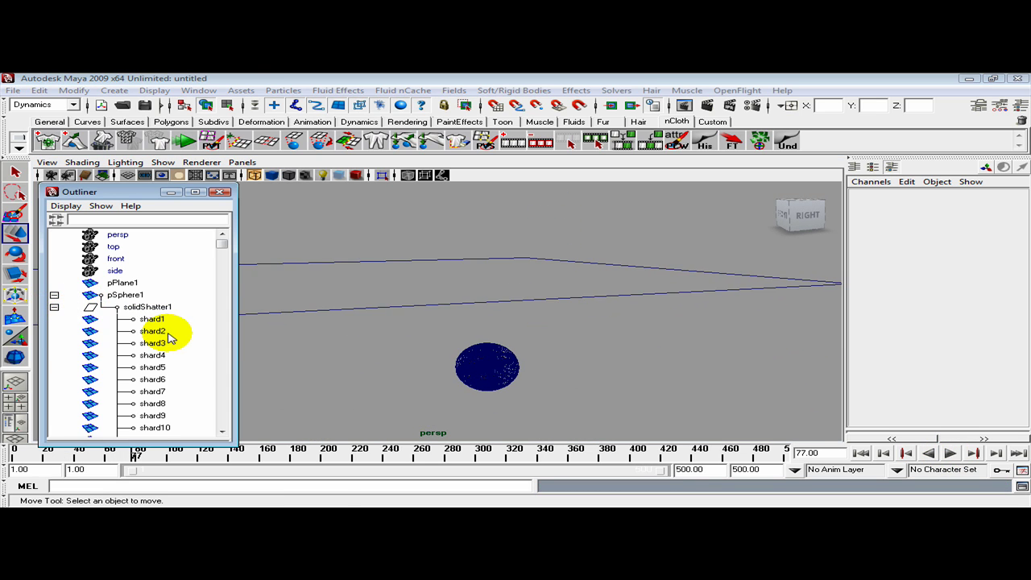
{"action": "left_click", "coordinate": [165, 331]}
{"action": "left_click", "coordinate": [951, 454]}
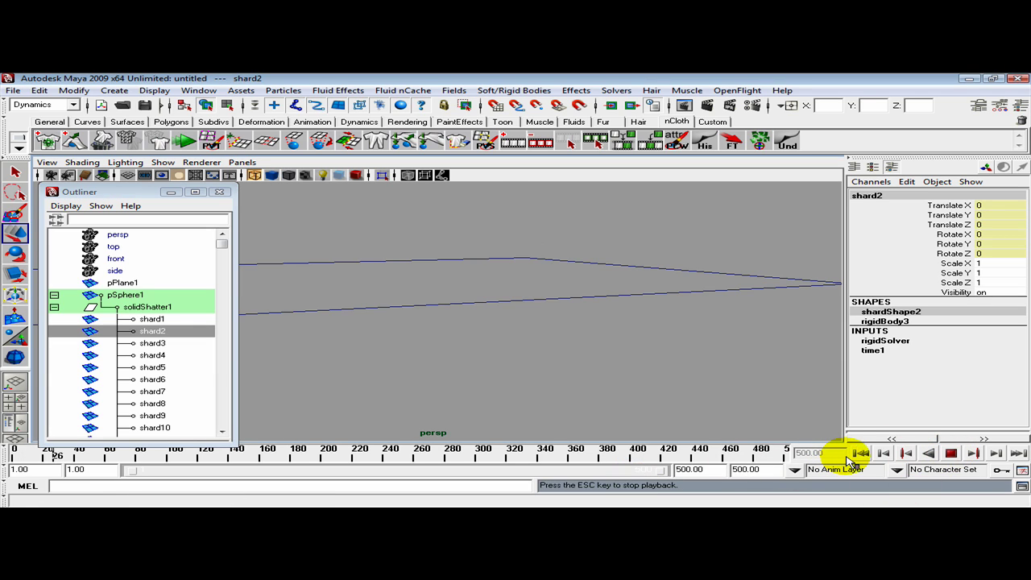
{"action": "left_click", "coordinate": [951, 454]}
{"action": "left_click", "coordinate": [950, 454]}
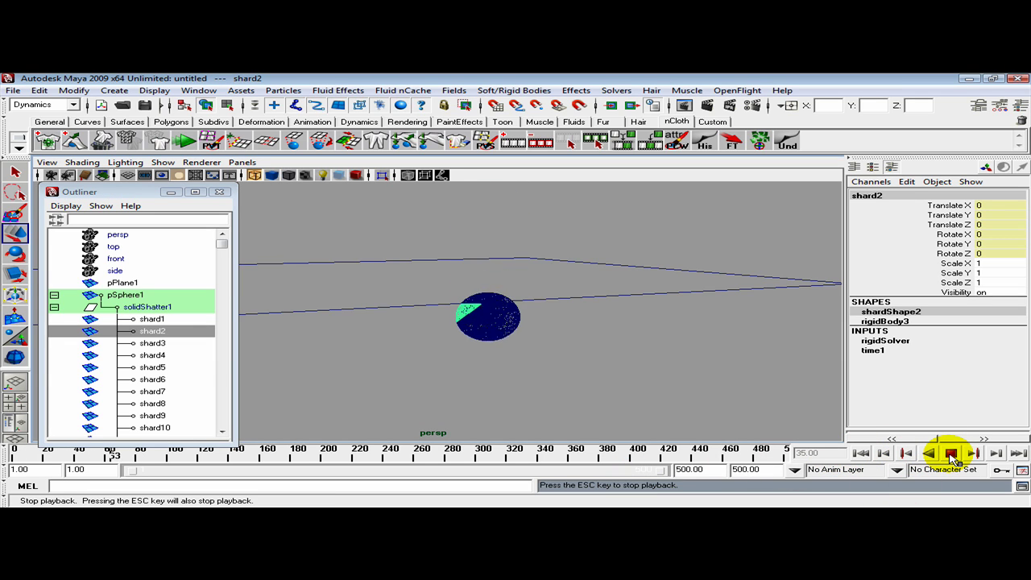
{"action": "left_click", "coordinate": [951, 454]}
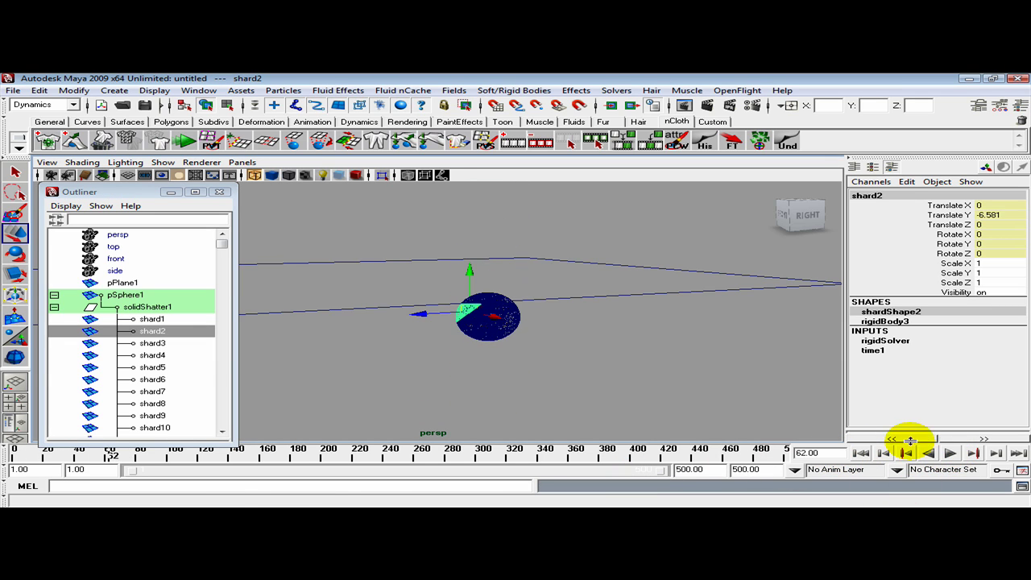
{"action": "left_click", "coordinate": [734, 404]}
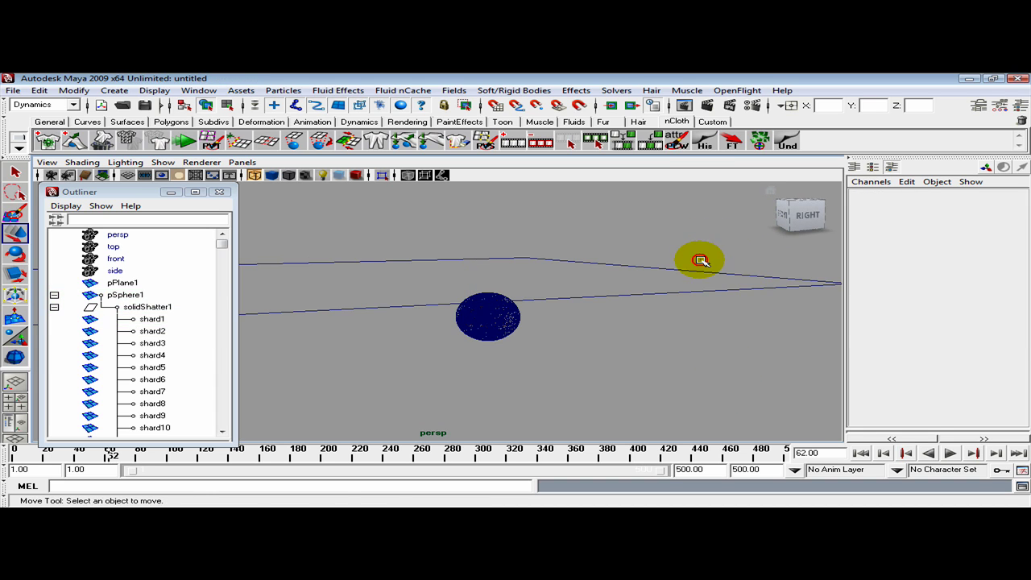
Select the ground plane and set its rigid body's Collision Layer to -1
{"action": "left_click_drag", "start_coordinate": [701, 260], "coordinate": [690, 284]}
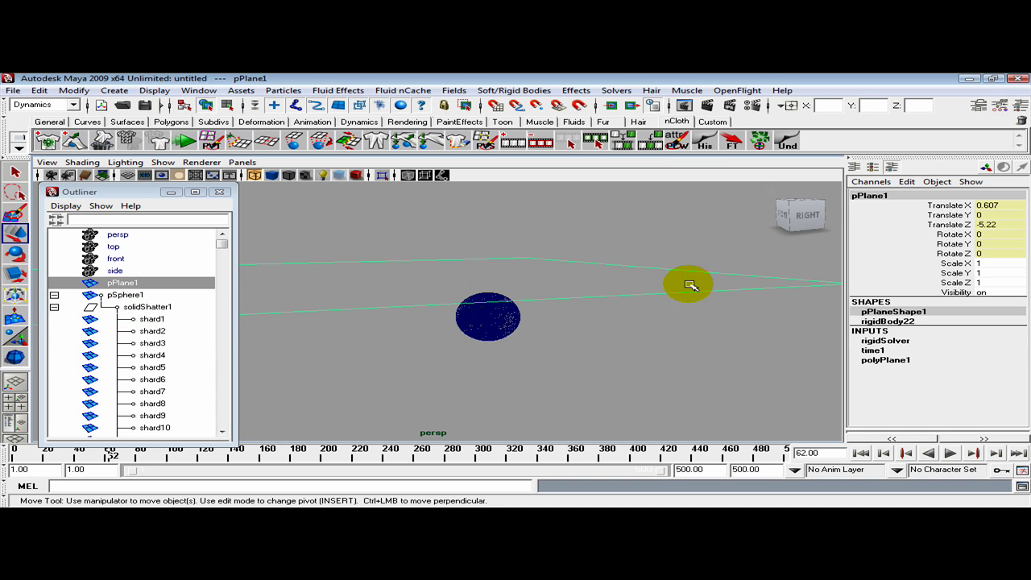
{"action": "left_click", "coordinate": [882, 321]}
{"action": "left_click_drag", "start_coordinate": [1007, 276], "coordinate": [1011, 385]}
{"action": "left_click", "coordinate": [915, 320]}
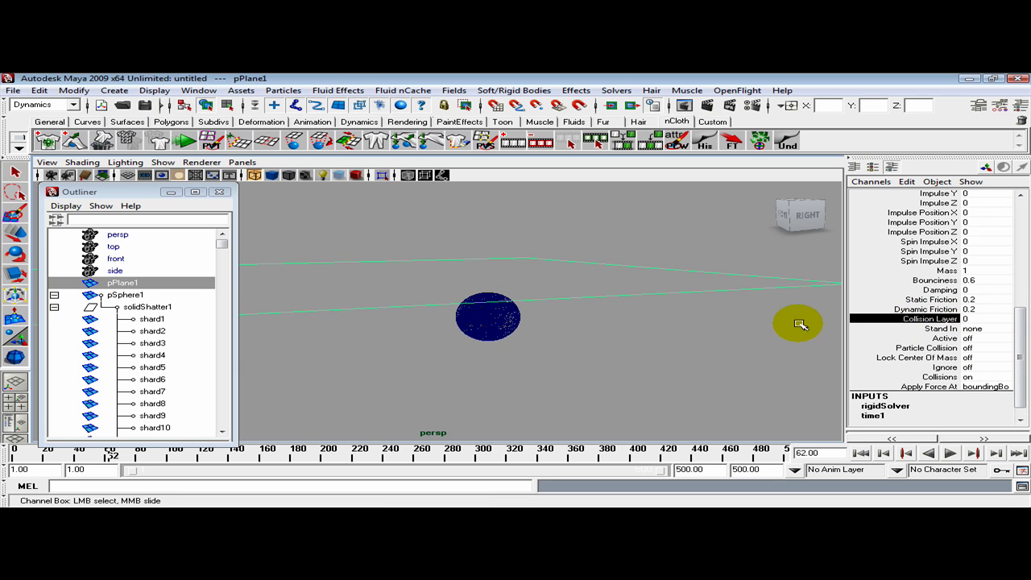
Play the simulation from the first frame and from a wider angle to examine the shards colliding with the plane
{"action": "left_click", "coordinate": [861, 452]}
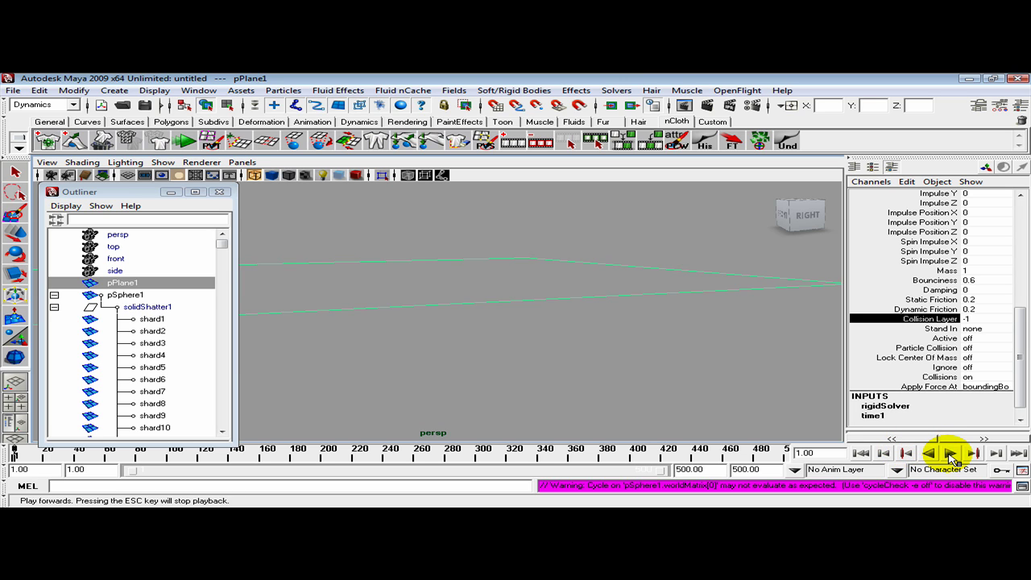
{"action": "left_click", "coordinate": [951, 453]}
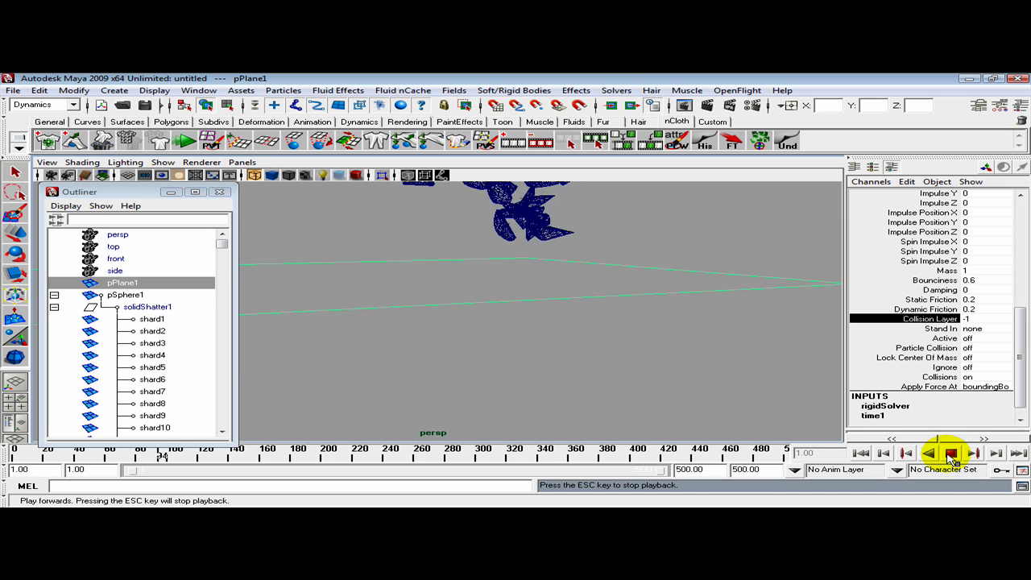
{"action": "left_click", "coordinate": [949, 456]}
{"action": "middle_click_drag", "start_coordinate": [682, 356], "coordinate": [650, 425], "text": "alt"}
{"action": "scroll", "coordinate": [661, 342], "scroll_direction": "down", "scroll_amount": 3}
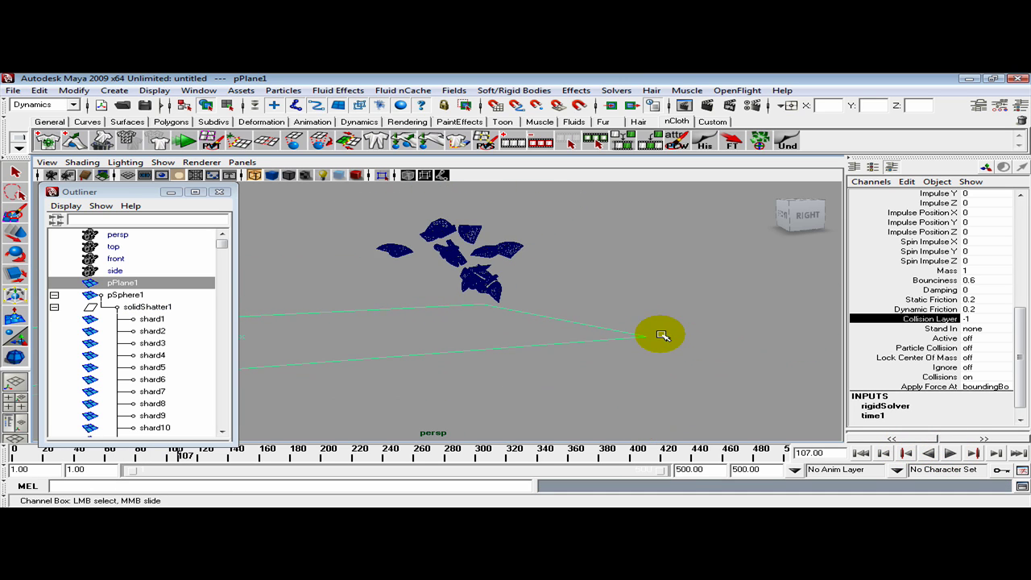
{"action": "left_click_drag", "start_coordinate": [642, 353], "coordinate": [591, 387], "text": "alt"}
{"action": "left_click", "coordinate": [866, 455]}
{"action": "left_click", "coordinate": [951, 454]}
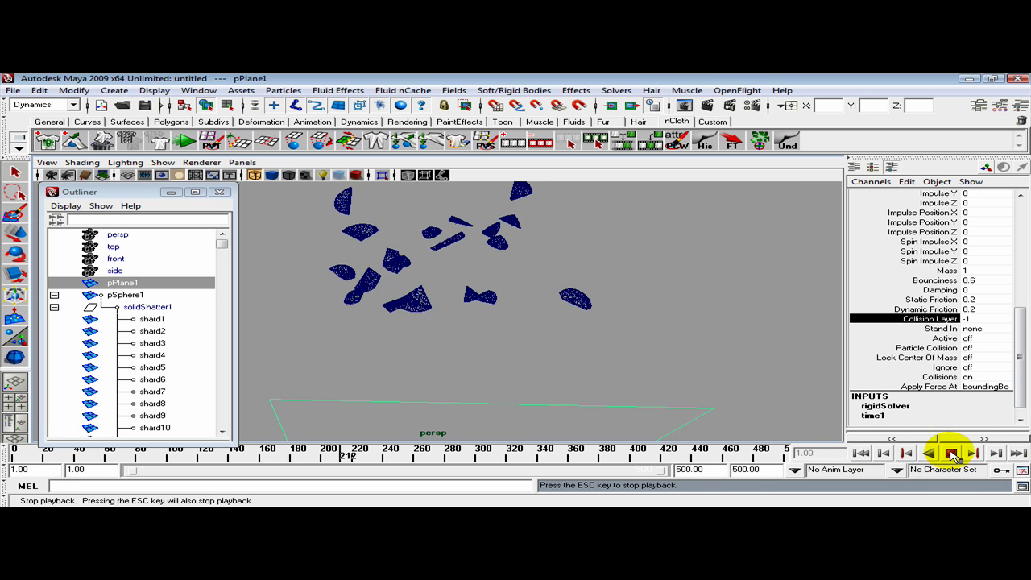
{"action": "left_click", "coordinate": [951, 455]}
Select all the shards from shard1 to shard20 under solidShatter1 in the Outliner
{"action": "left_click", "coordinate": [143, 236]}
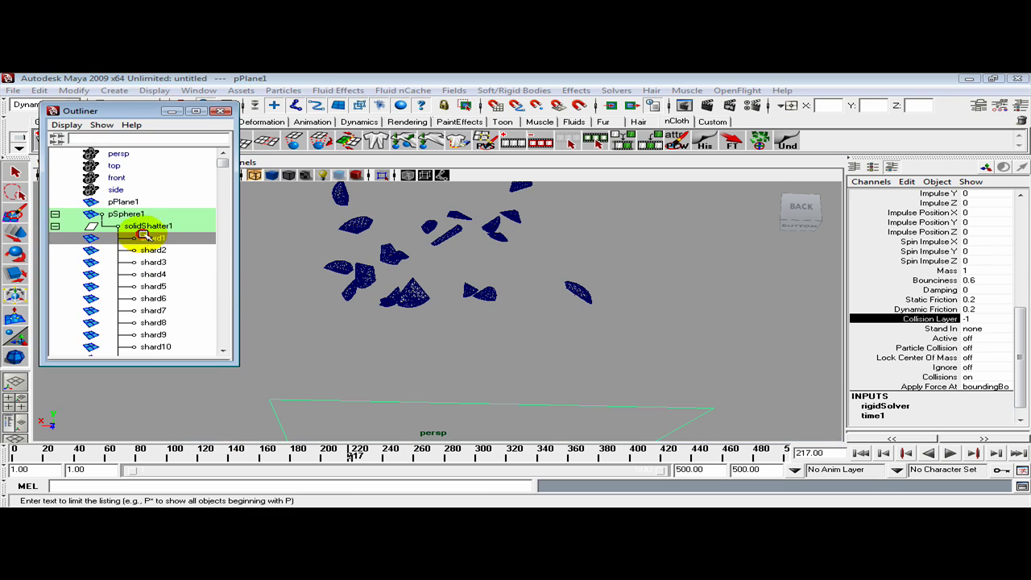
{"action": "key", "text": "w"}
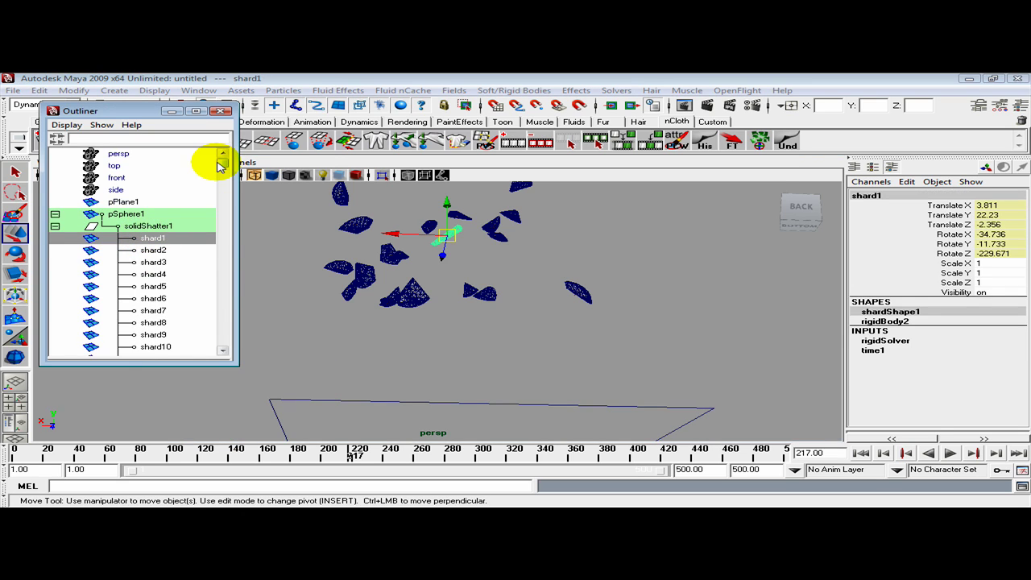
{"action": "left_click_drag", "start_coordinate": [222, 161], "coordinate": [224, 248]}
{"action": "left_click", "coordinate": [169, 300], "text": "shift"}
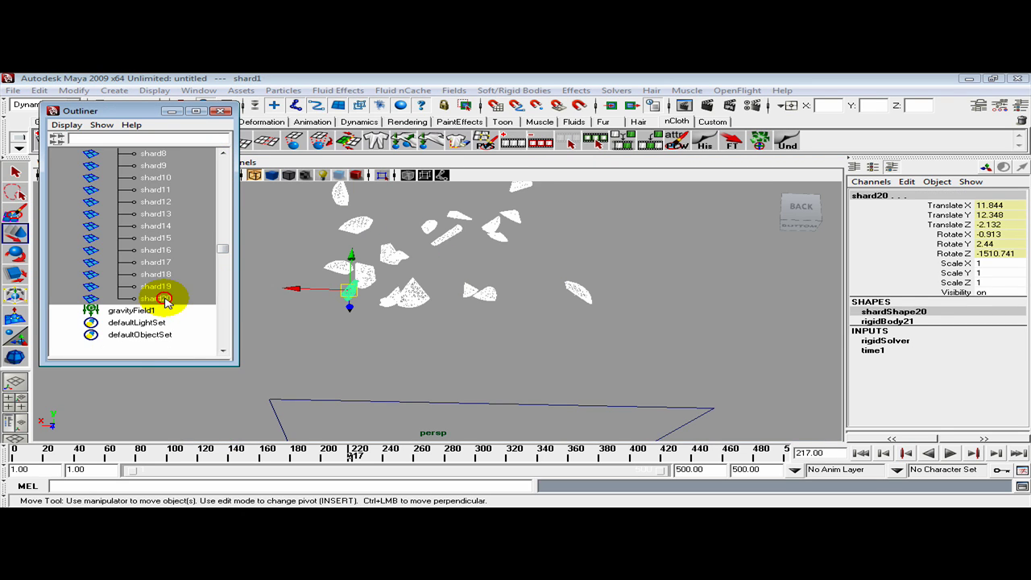
{"action": "left_click_drag", "start_coordinate": [142, 112], "coordinate": [132, 172]}
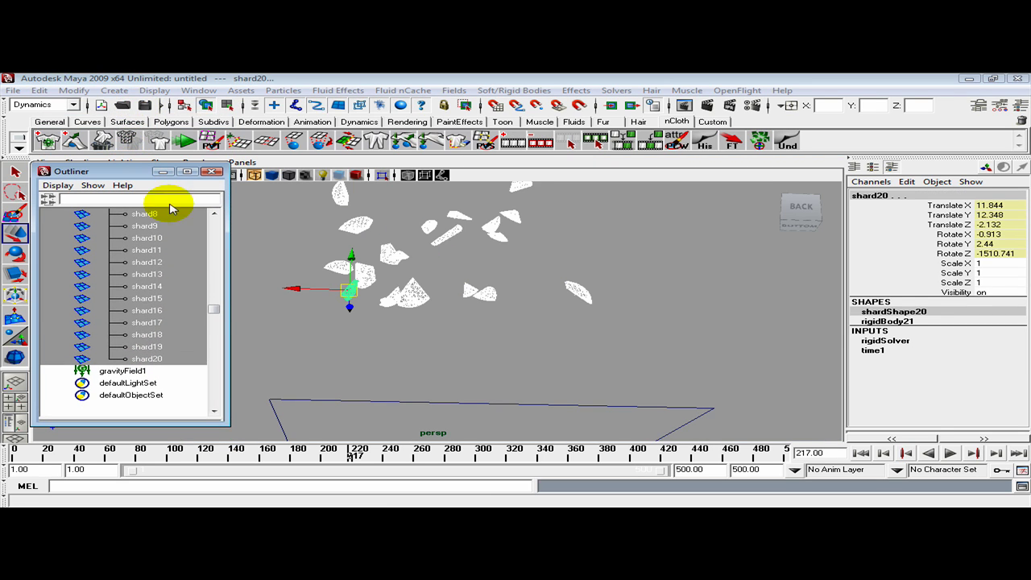
{"action": "left_click_drag", "start_coordinate": [214, 311], "coordinate": [212, 256]}
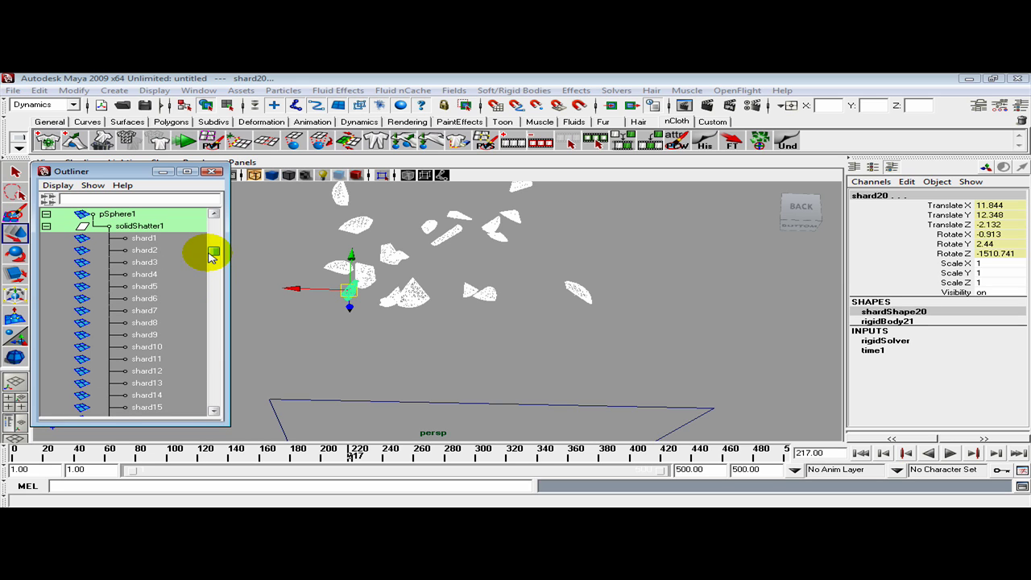
Select shard1 through shard20 under solidShatter1 and apply a Gravity field to them
{"action": "left_click", "coordinate": [145, 236]}
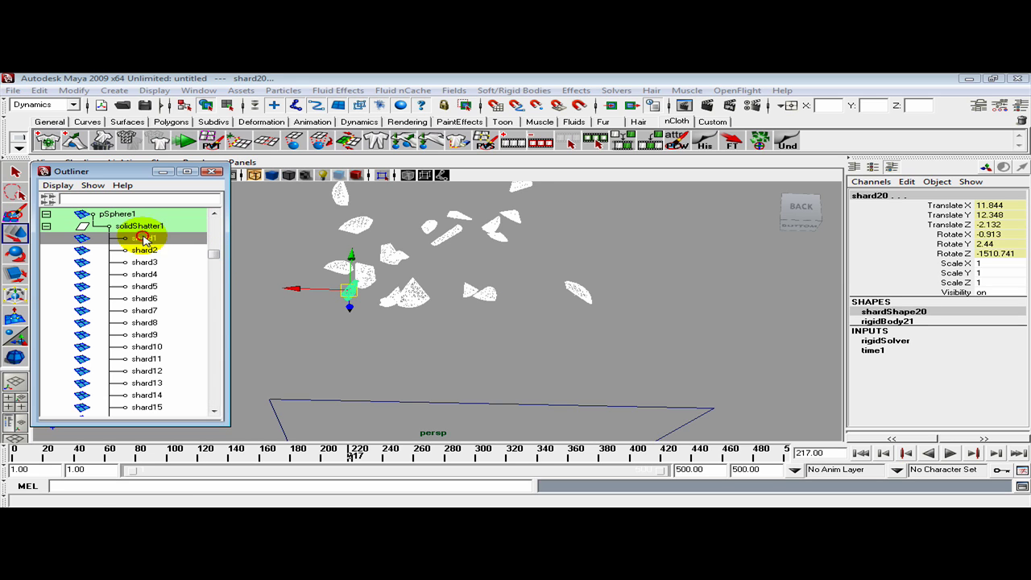
{"action": "left_click_drag", "start_coordinate": [212, 253], "coordinate": [213, 292]}
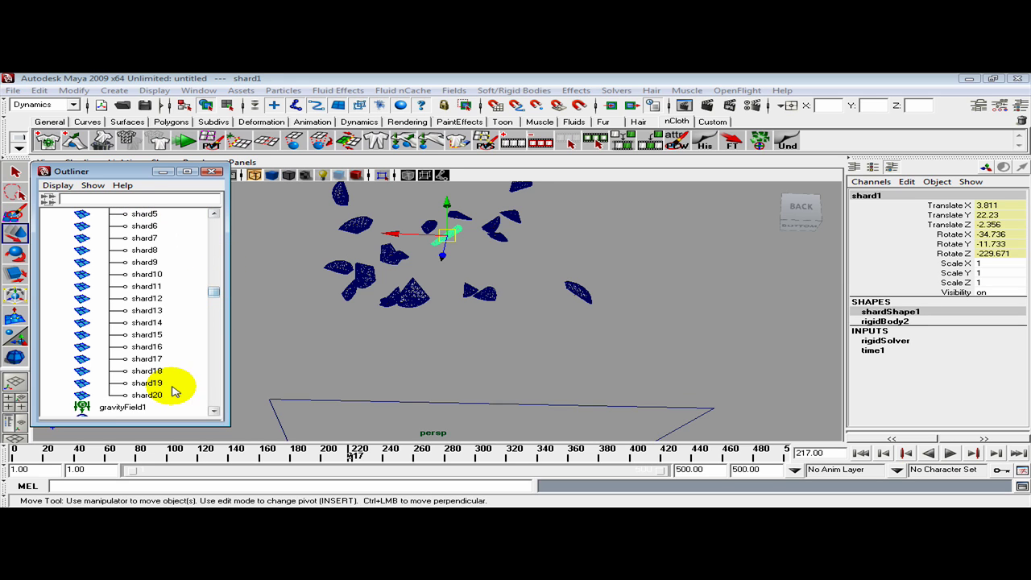
{"action": "left_click", "coordinate": [173, 393], "text": "shift"}
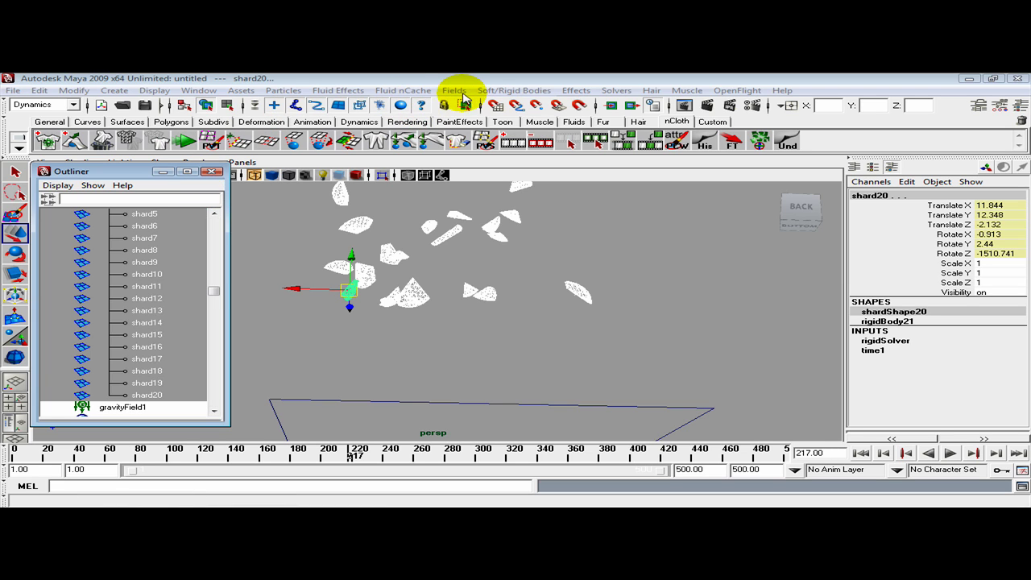
{"action": "left_click", "coordinate": [456, 91]}
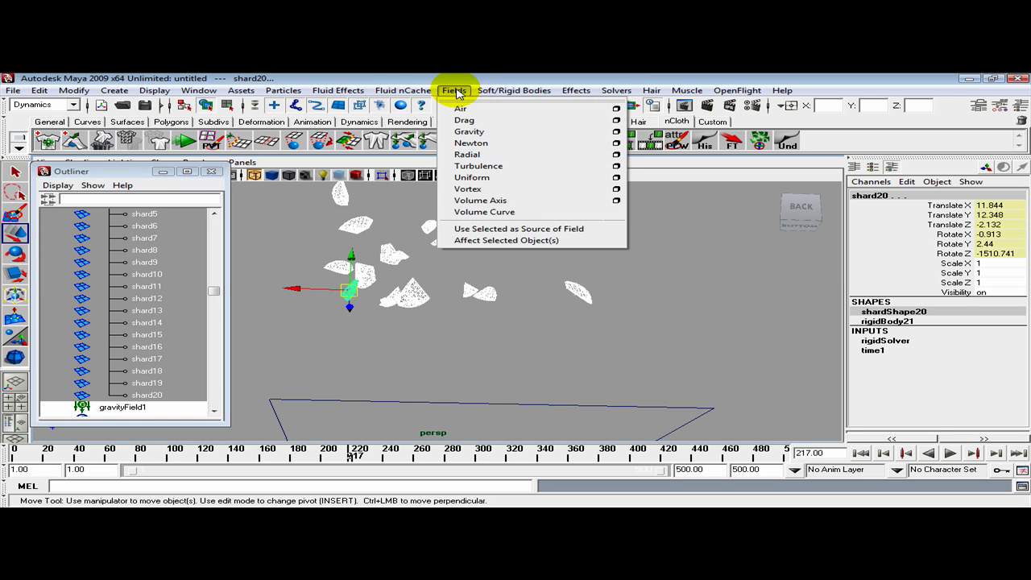
{"action": "left_click", "coordinate": [457, 131]}
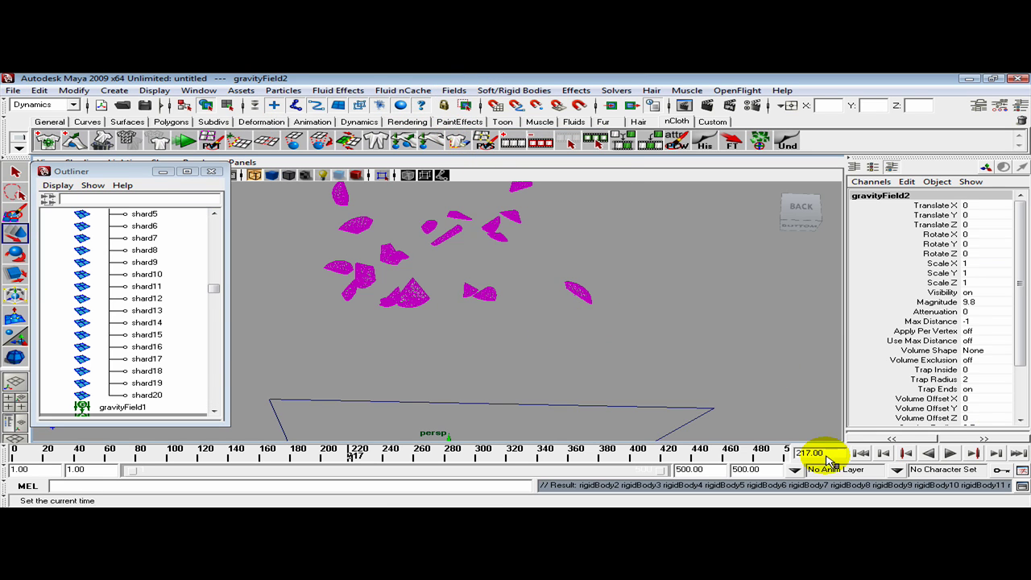
Play the simulation from the first frame and examine the shards falling onto the plane from a closer angle
{"action": "left_click", "coordinate": [860, 454]}
{"action": "left_click_drag", "start_coordinate": [696, 348], "coordinate": [689, 346], "text": "alt"}
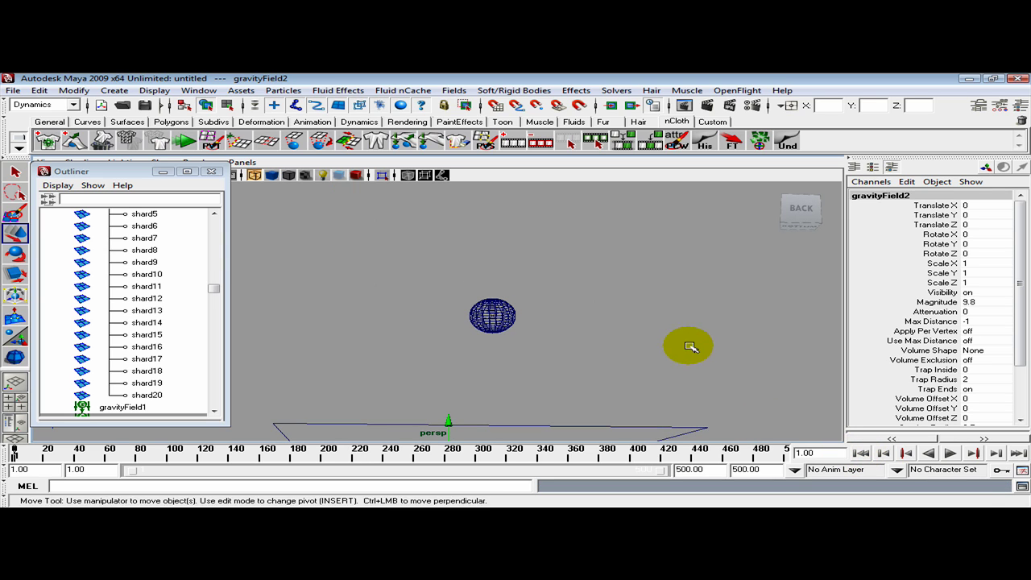
{"action": "left_click_drag", "start_coordinate": [612, 398], "coordinate": [718, 348], "text": "alt"}
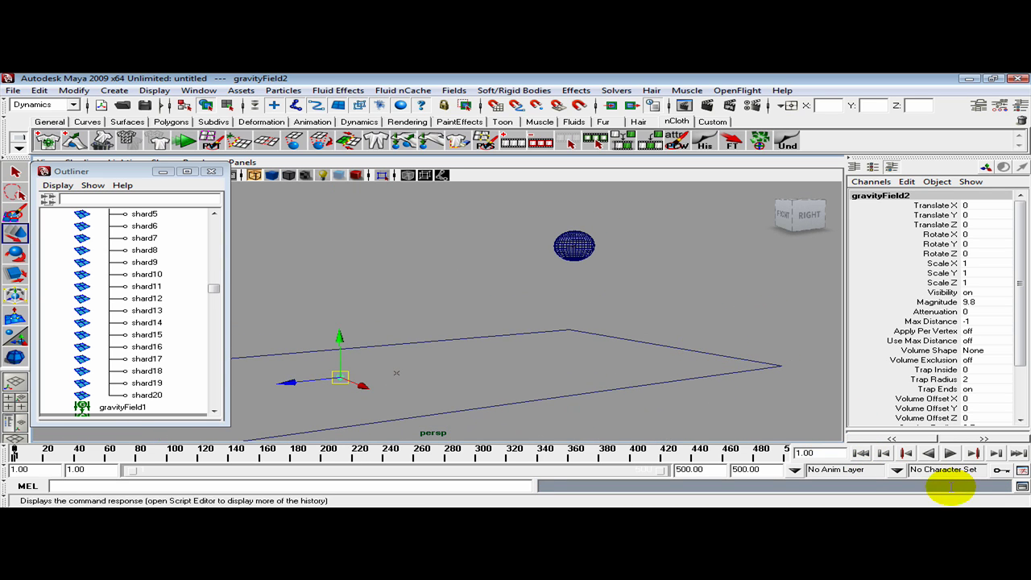
{"action": "left_click", "coordinate": [949, 453]}
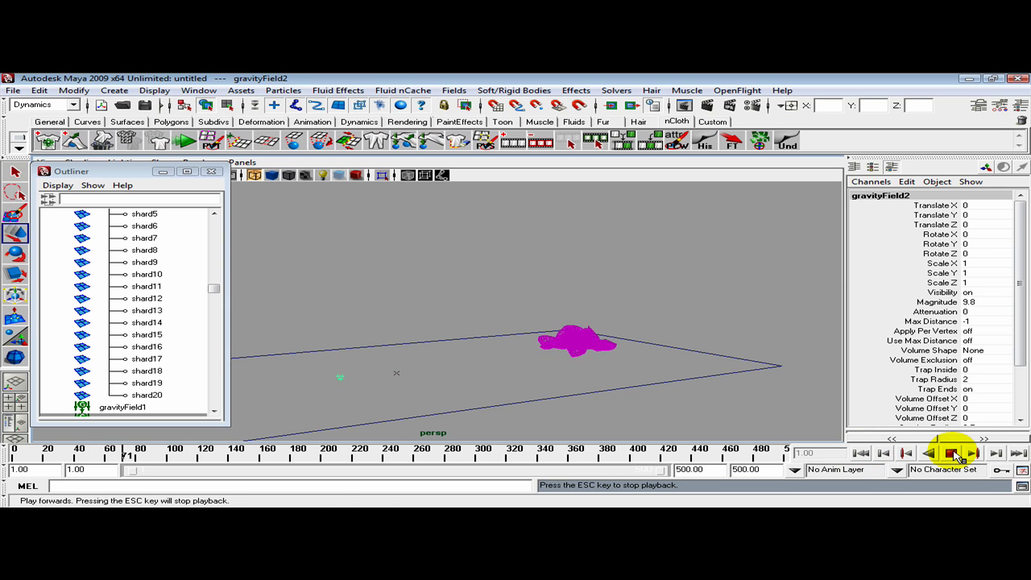
{"action": "scroll", "coordinate": [693, 393], "scroll_direction": "up", "scroll_amount": 4}
{"action": "left_click_drag", "start_coordinate": [782, 412], "coordinate": [792, 417], "text": "alt"}
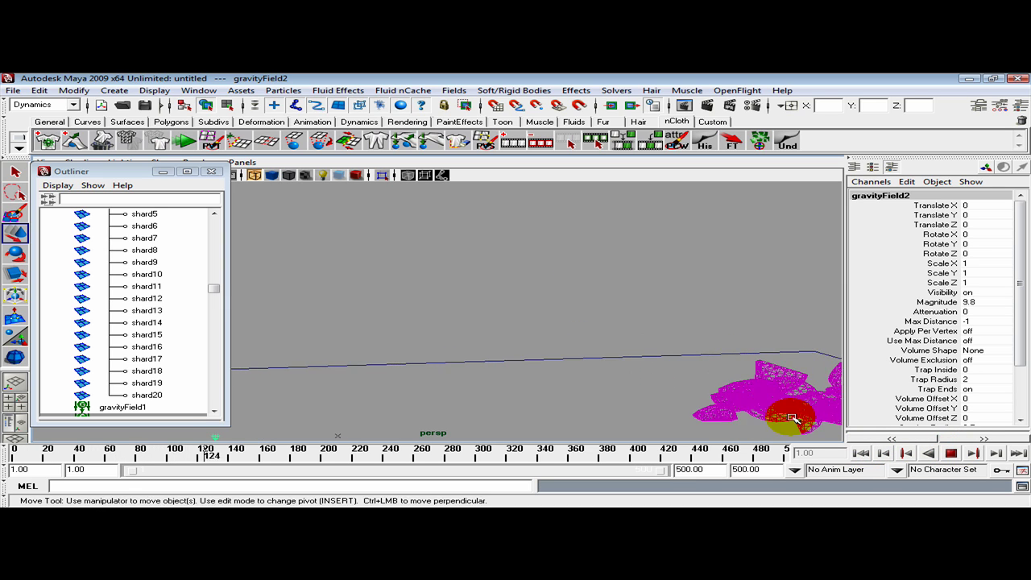
{"action": "middle_click_drag", "start_coordinate": [792, 417], "coordinate": [587, 363], "text": "alt"}
{"action": "left_click_drag", "start_coordinate": [649, 398], "coordinate": [757, 423], "text": "alt"}
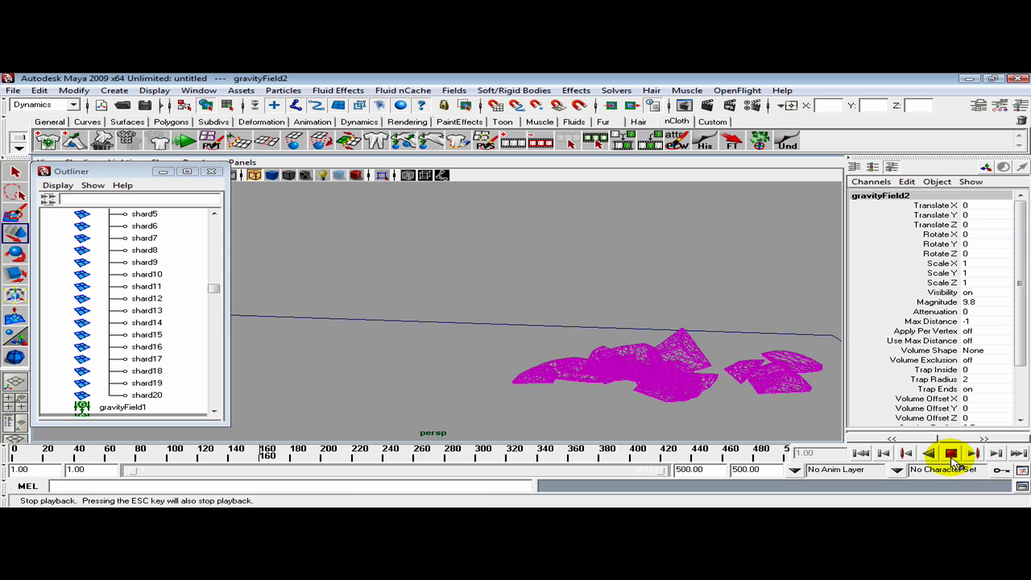
{"action": "left_click", "coordinate": [951, 454]}
{"action": "left_click", "coordinate": [861, 452]}
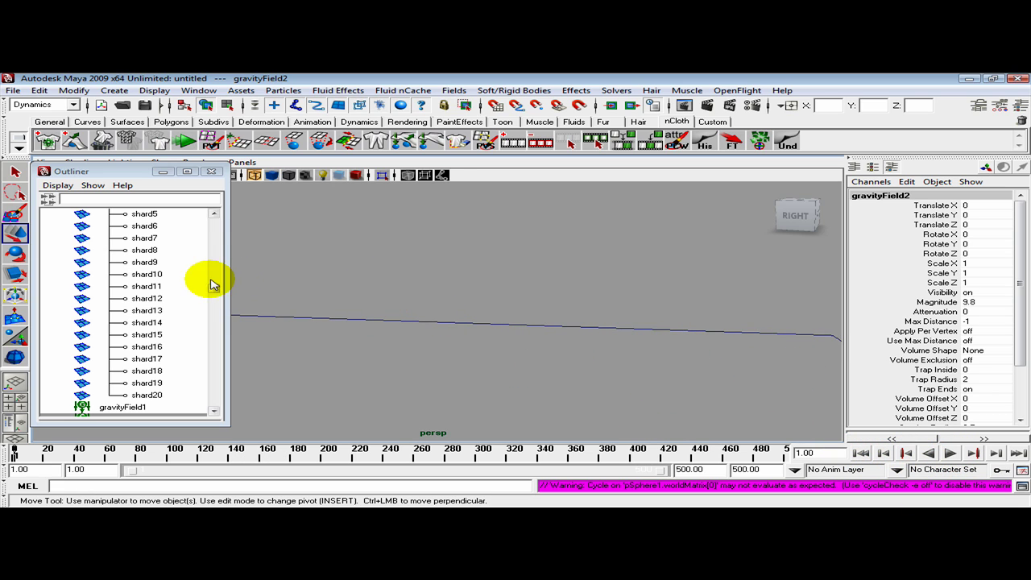
Select pSphere1 and set its rigid body's Initial Velocity Z to 10
{"action": "left_click_drag", "start_coordinate": [214, 285], "coordinate": [212, 225]}
{"action": "left_click", "coordinate": [121, 250]}
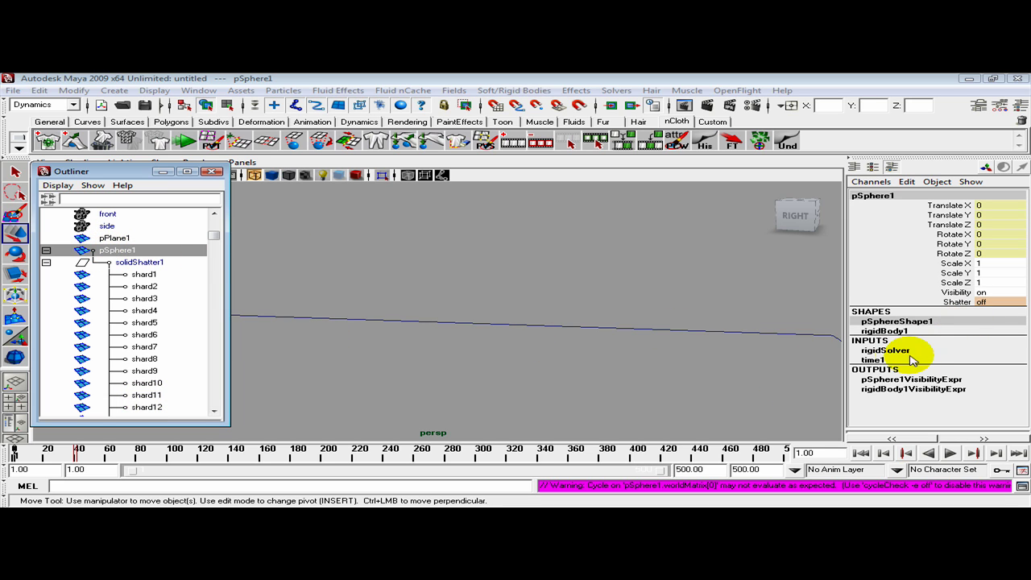
{"action": "left_click", "coordinate": [884, 331]}
{"action": "left_click_drag", "start_coordinate": [1020, 256], "coordinate": [1020, 297]}
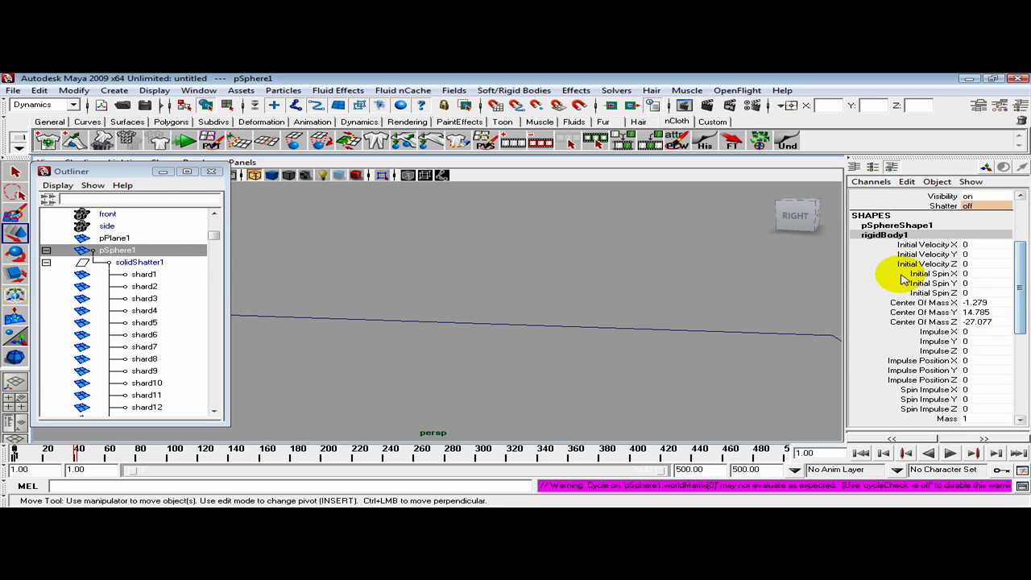
{"action": "left_click", "coordinate": [965, 264]}
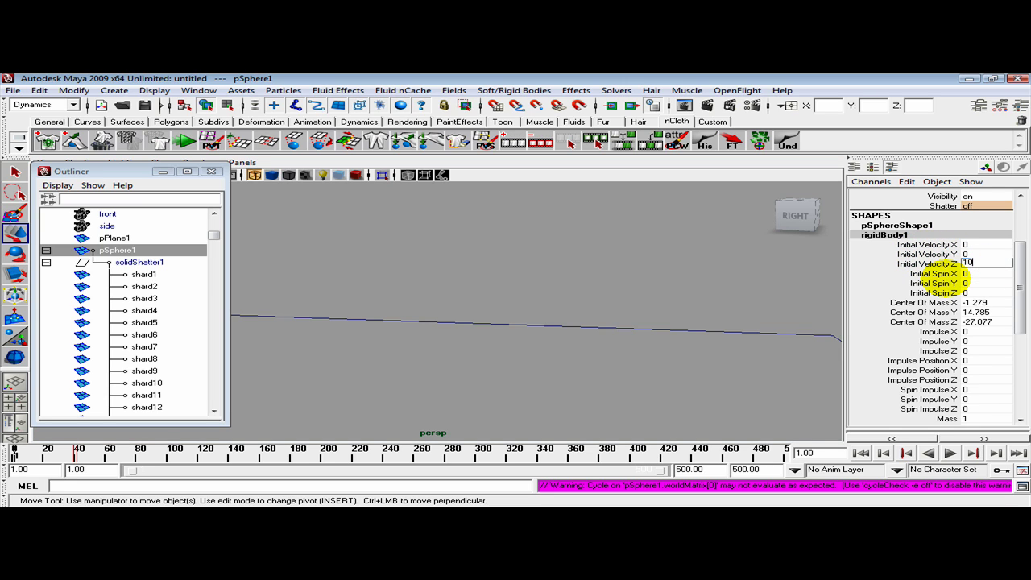
{"action": "type", "text": "10"}
{"action": "key", "text": "Return"}
Raise the sphere's Initial Velocity Z to 12 and play the simulation from the first frame to examine how the shards travel
{"action": "left_click", "coordinate": [860, 453]}
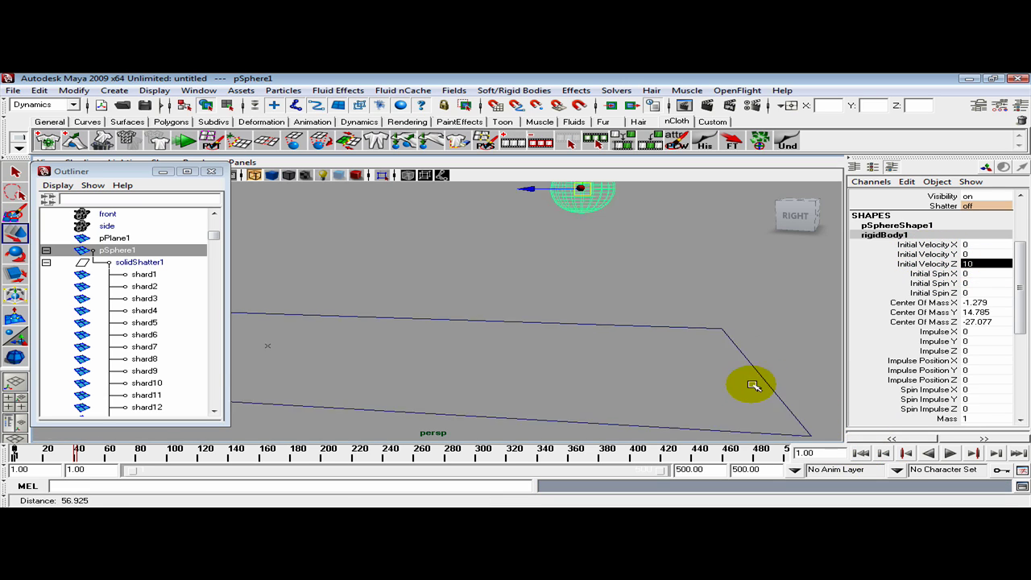
{"action": "left_click_drag", "start_coordinate": [753, 386], "coordinate": [684, 386], "text": "alt"}
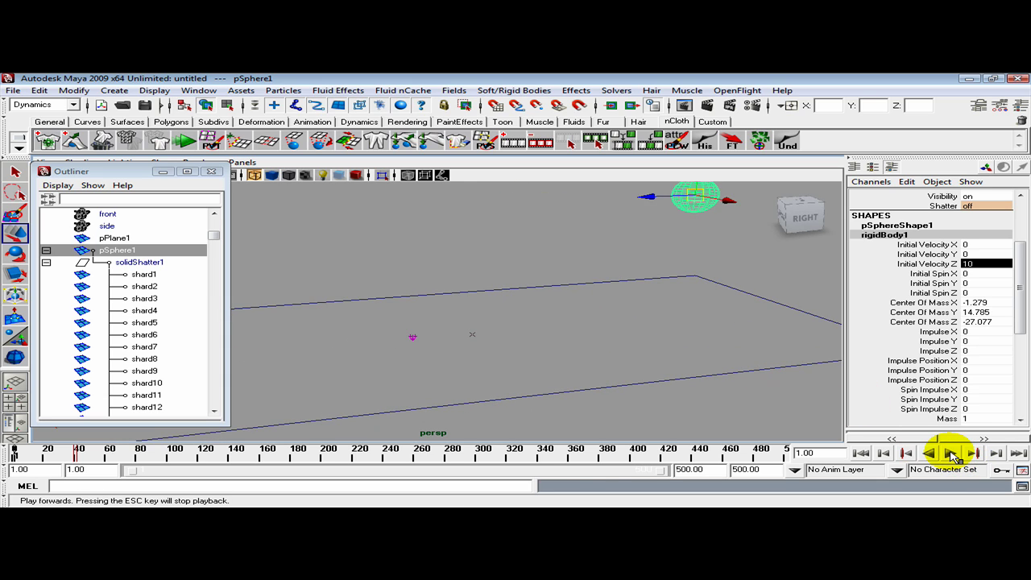
{"action": "left_click", "coordinate": [951, 453]}
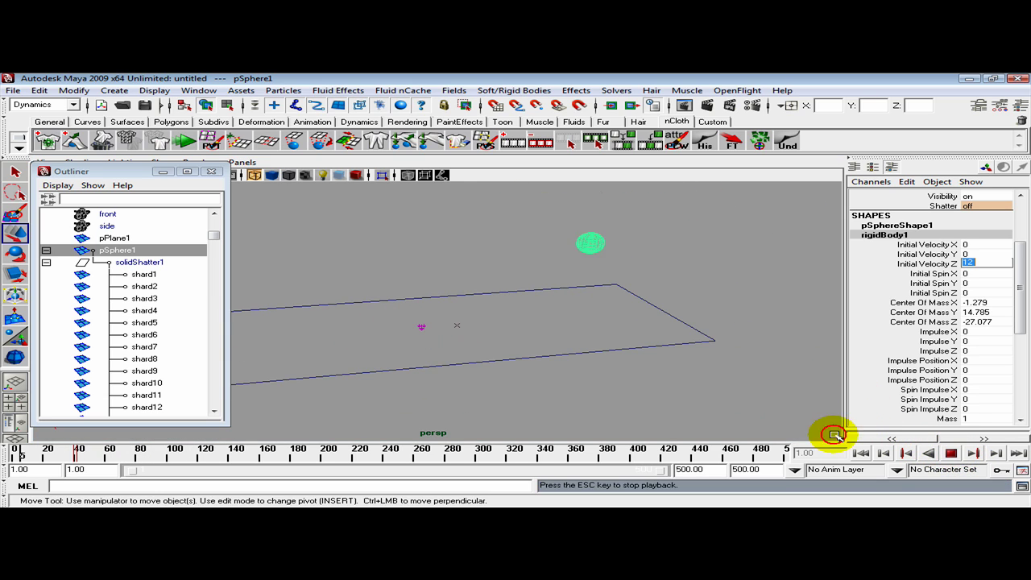
{"action": "left_click_drag", "start_coordinate": [833, 431], "coordinate": [492, 416], "text": "alt"}
{"action": "scroll", "coordinate": [633, 370], "scroll_direction": "up", "scroll_amount": 4}
{"action": "middle_click_drag", "start_coordinate": [576, 391], "coordinate": [613, 383], "text": "alt"}
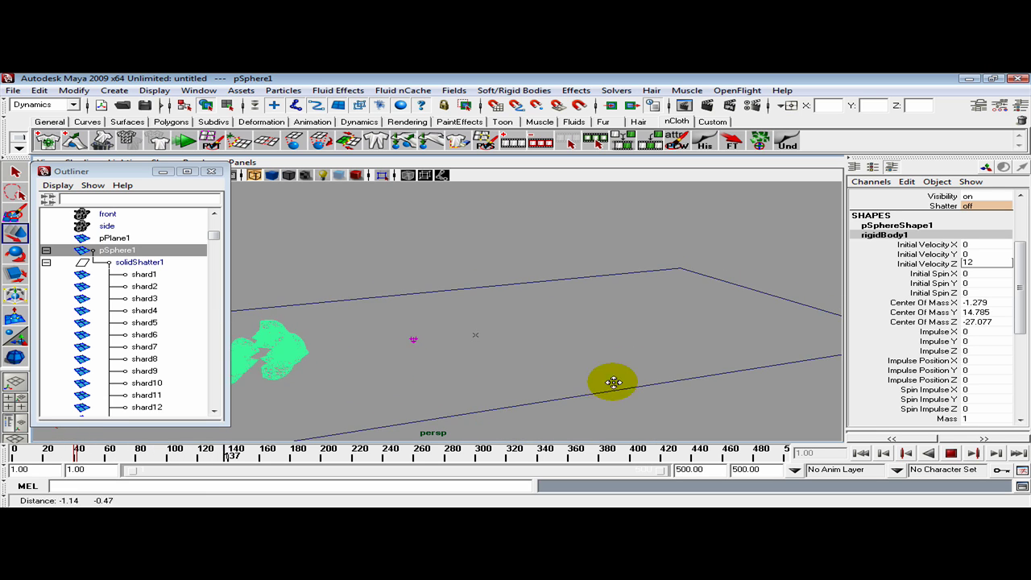
{"action": "left_click_drag", "start_coordinate": [613, 382], "coordinate": [621, 288], "text": "alt"}
Select the ground plane, rewind to the first frame and set its rigid body's Damping and Static Friction to 0.1
{"action": "left_click", "coordinate": [584, 326]}
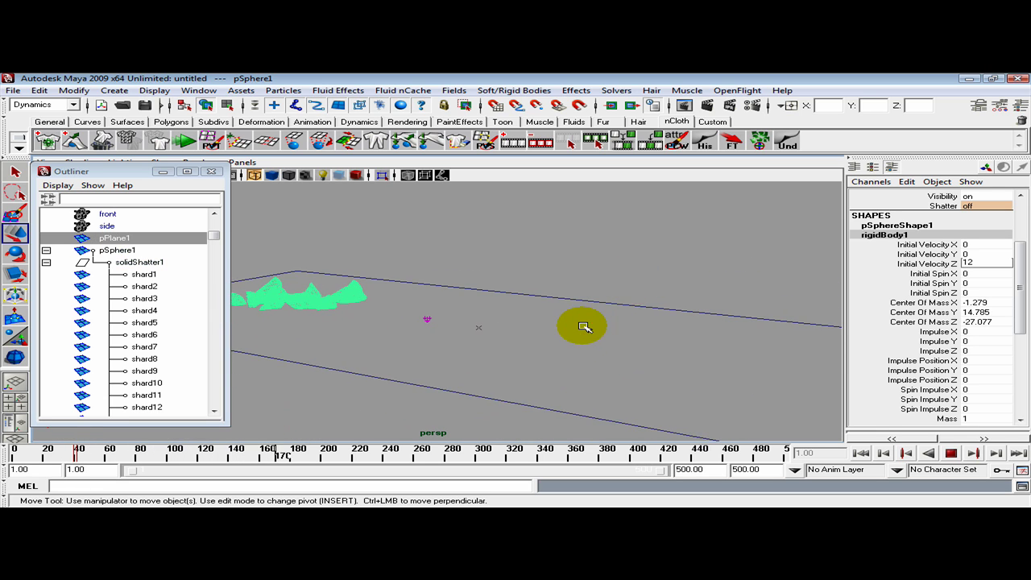
{"action": "left_click", "coordinate": [955, 452]}
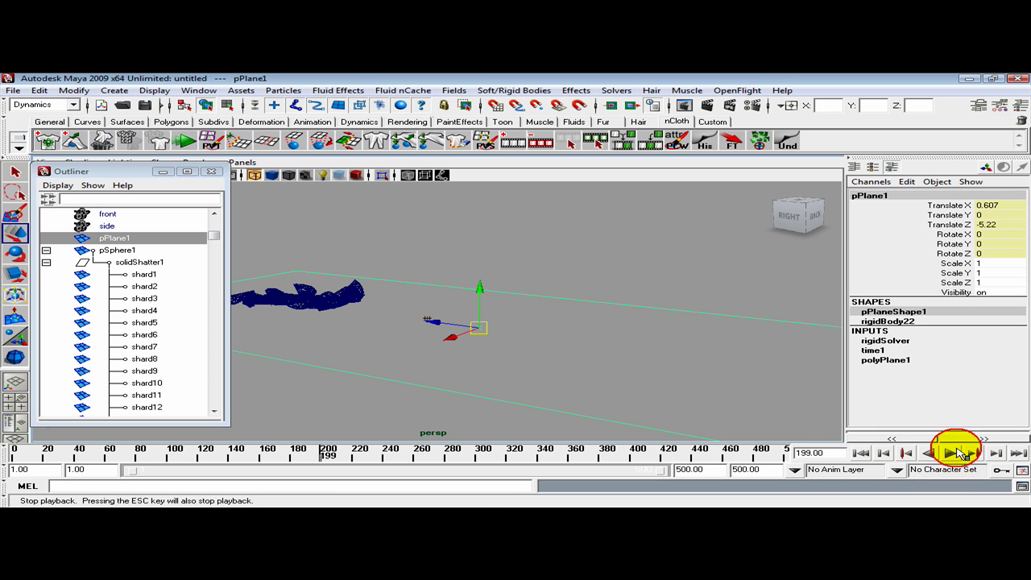
{"action": "left_click", "coordinate": [860, 453]}
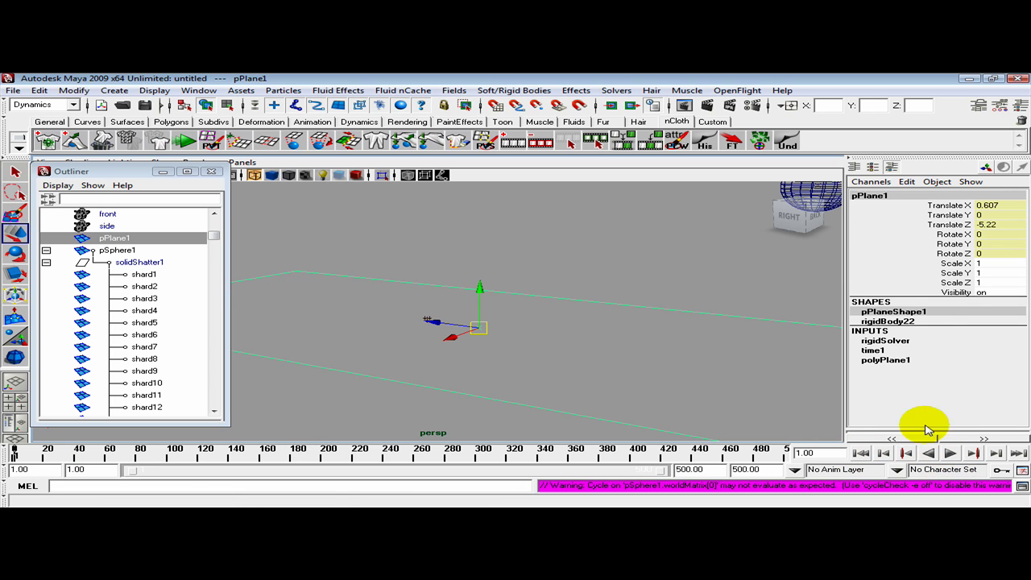
{"action": "left_click", "coordinate": [888, 321]}
{"action": "scroll", "coordinate": [1007, 323], "scroll_direction": "down", "scroll_amount": 8}
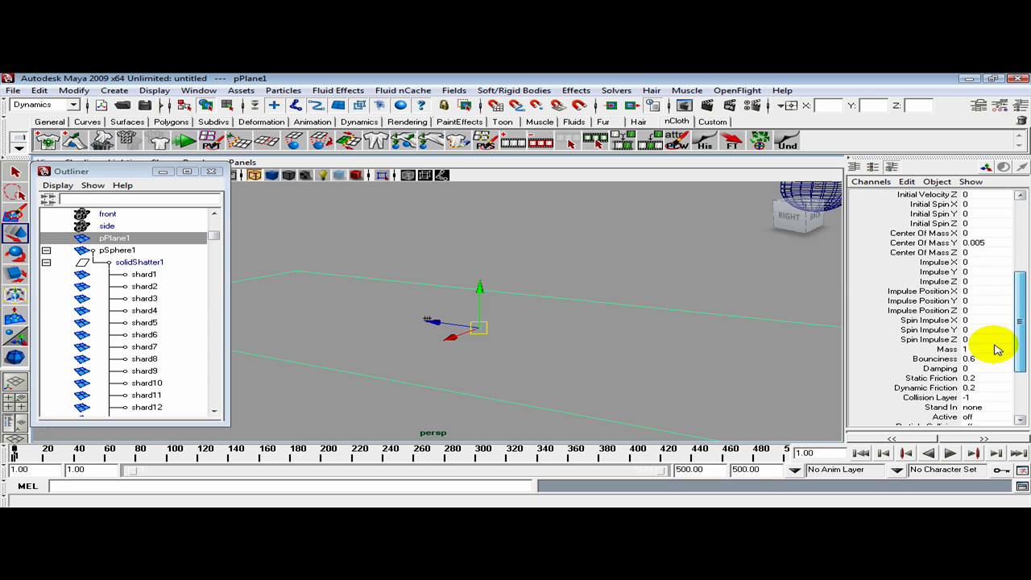
{"action": "scroll", "coordinate": [996, 361], "scroll_direction": "down", "scroll_amount": 1}
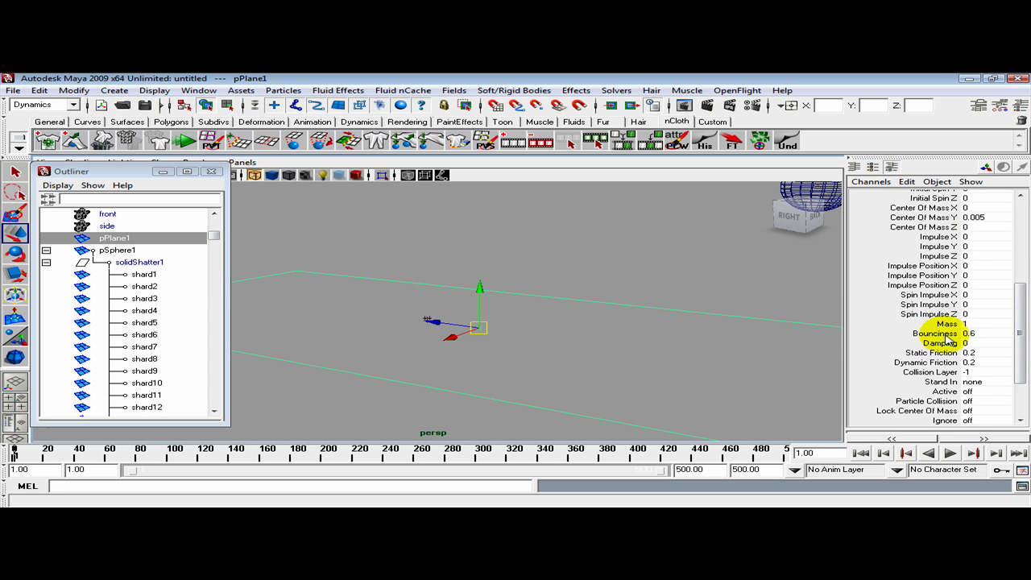
{"action": "left_click", "coordinate": [939, 334]}
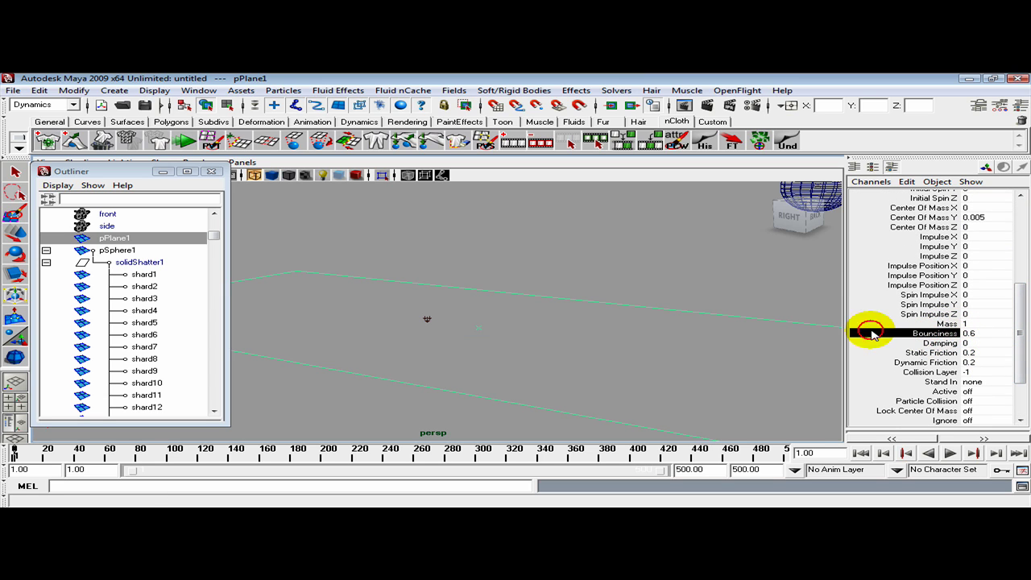
{"action": "left_click", "coordinate": [927, 353]}
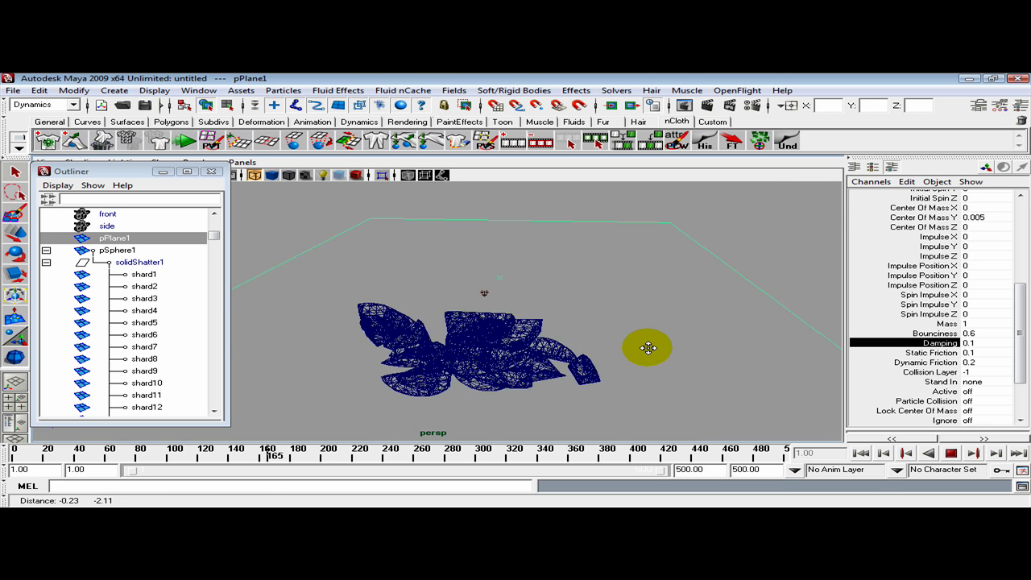
Examine the shards' slide across the plane during playback with the new friction values, and return to the first frame
{"action": "left_click_drag", "start_coordinate": [651, 345], "coordinate": [642, 375], "text": "alt"}
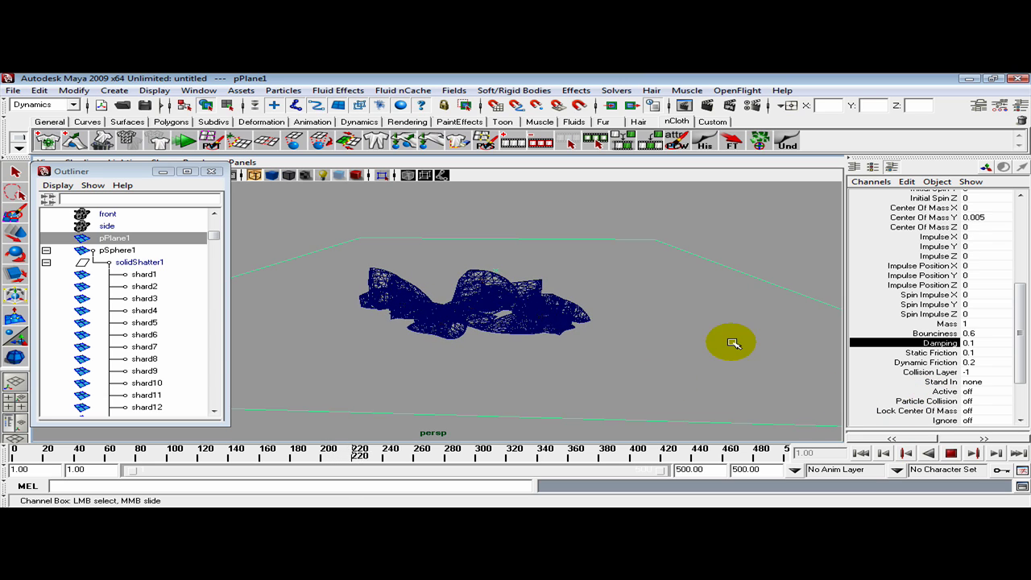
{"action": "left_click", "coordinate": [950, 453]}
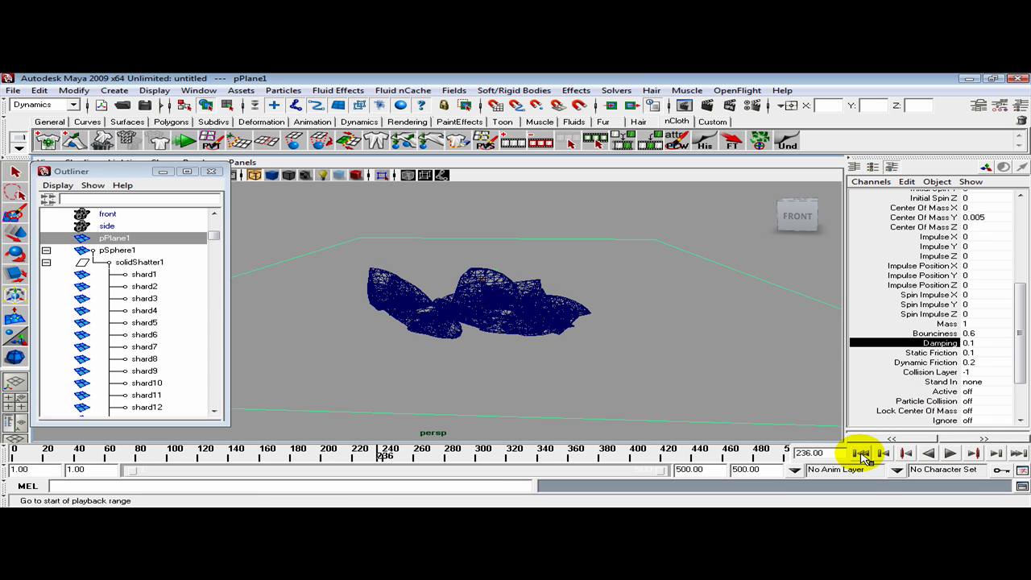
{"action": "left_click", "coordinate": [860, 453]}
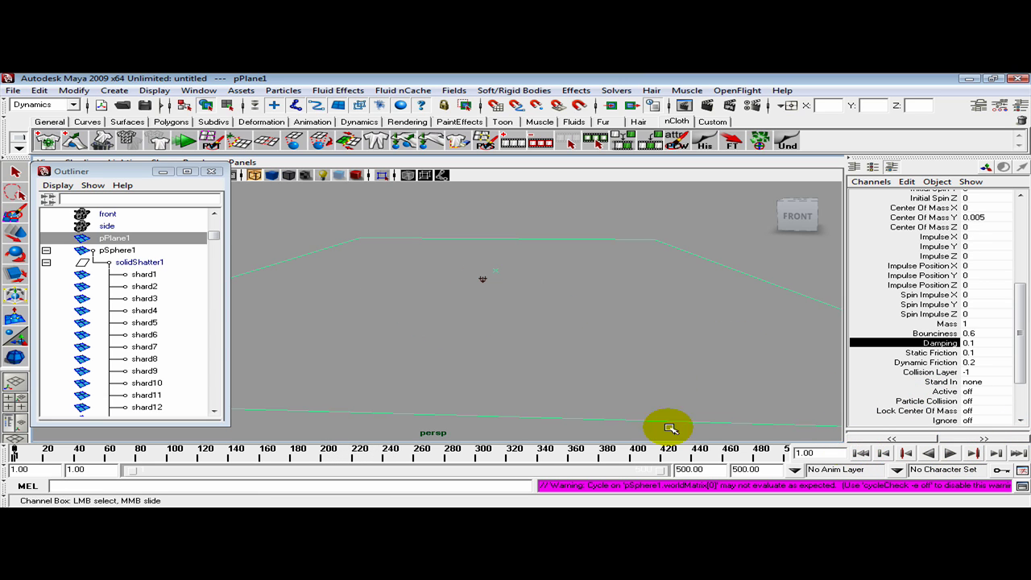